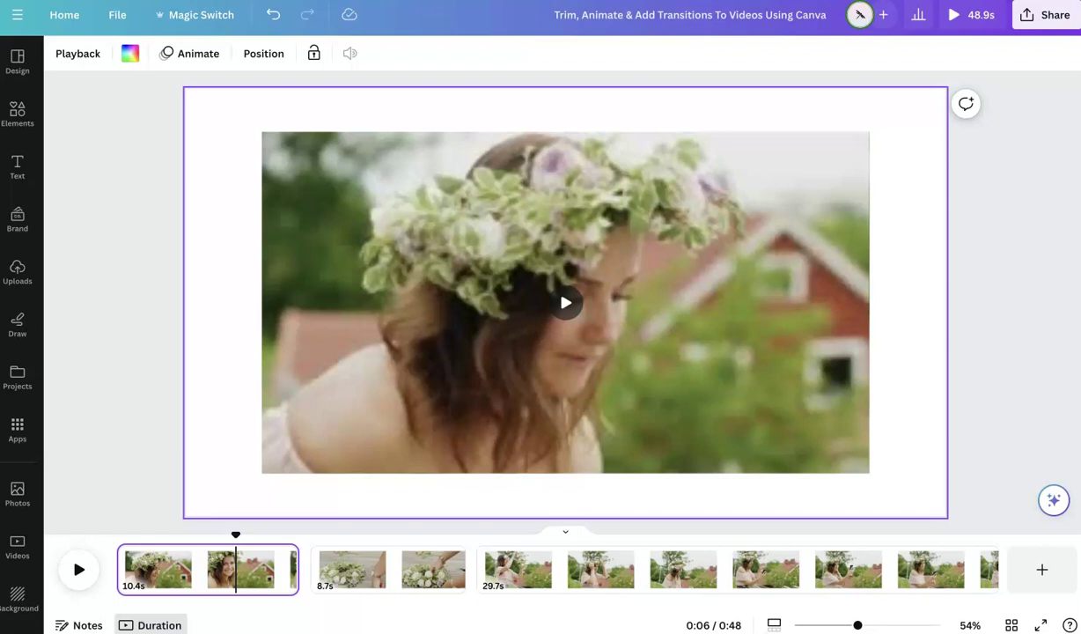
left_click(1026, 319)
left_click(404, 224)
left_click(118, 231)
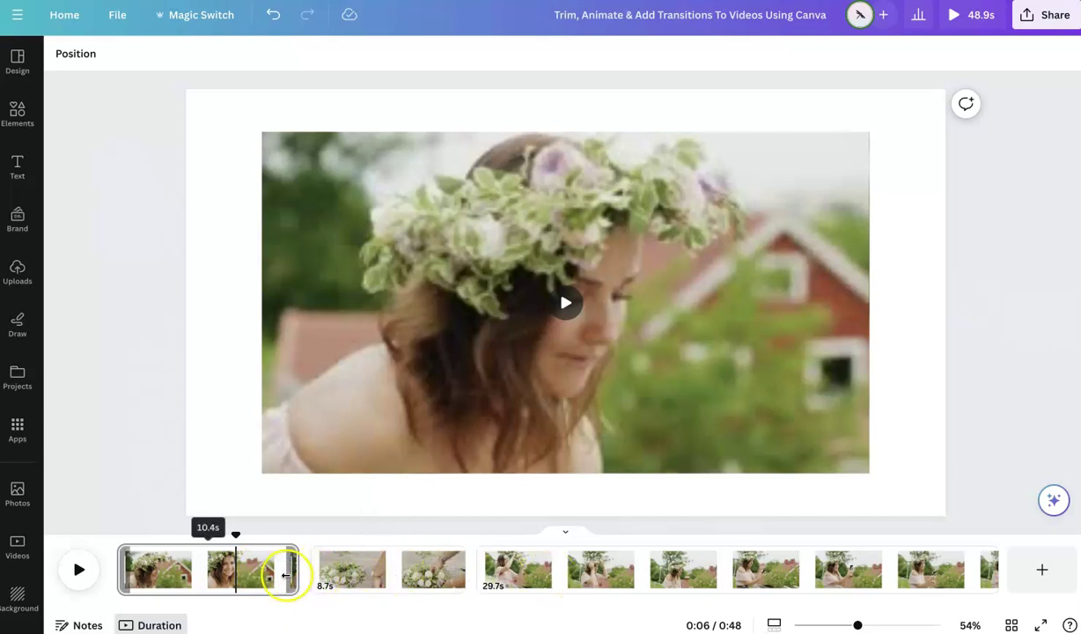
Add a fourth page at the end of the timeline and paste a copy of the first page's clip onto it
left_click(415, 371)
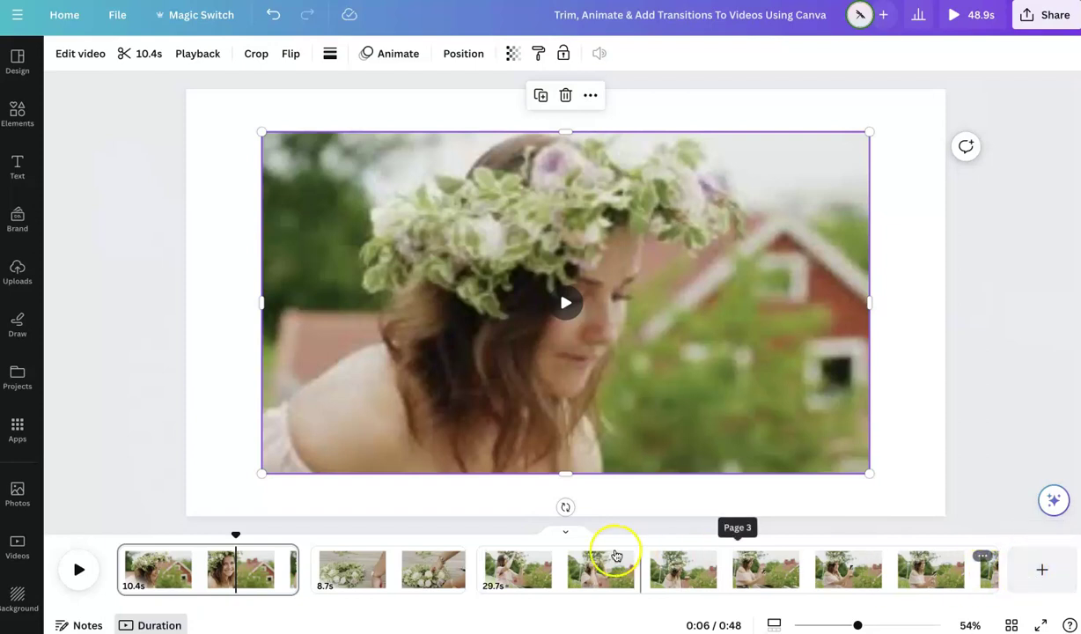
left_click(566, 531)
left_click(560, 611)
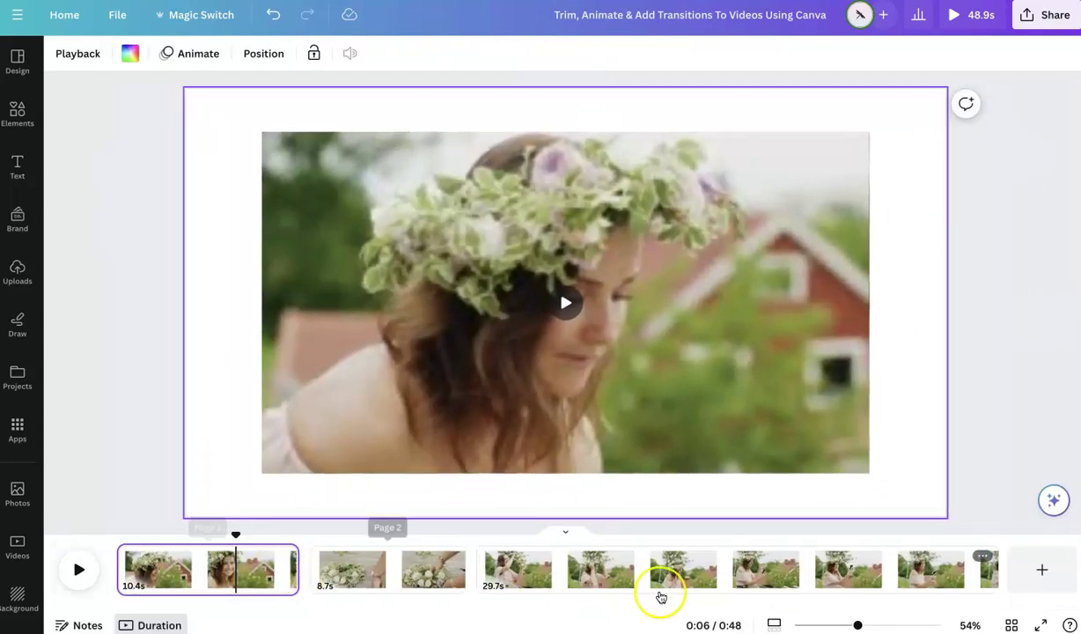
left_click(1042, 569)
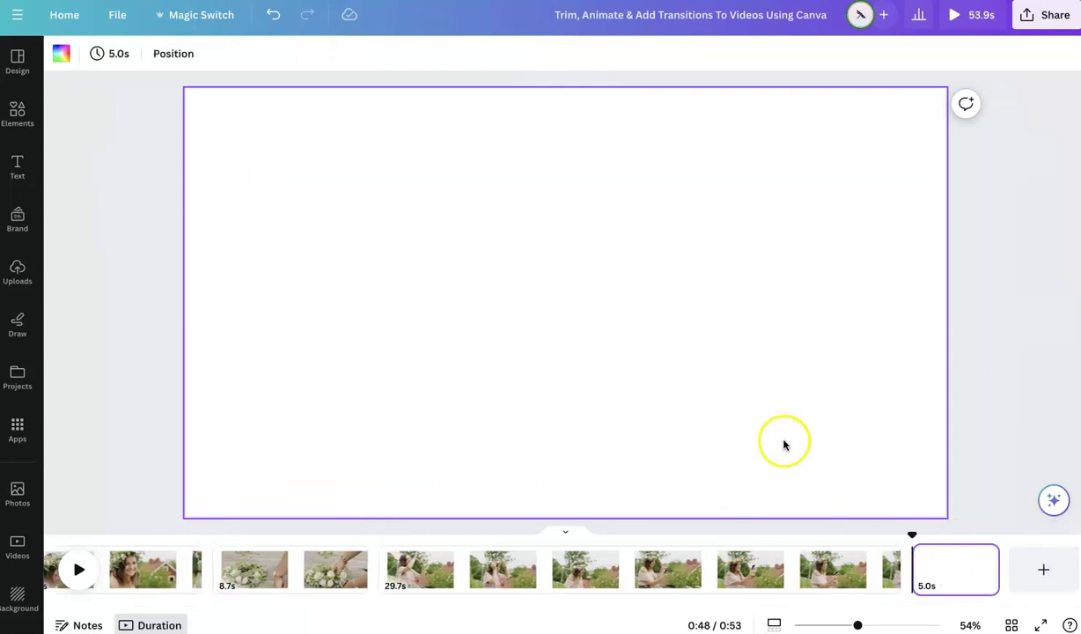
key("ctrl+v")
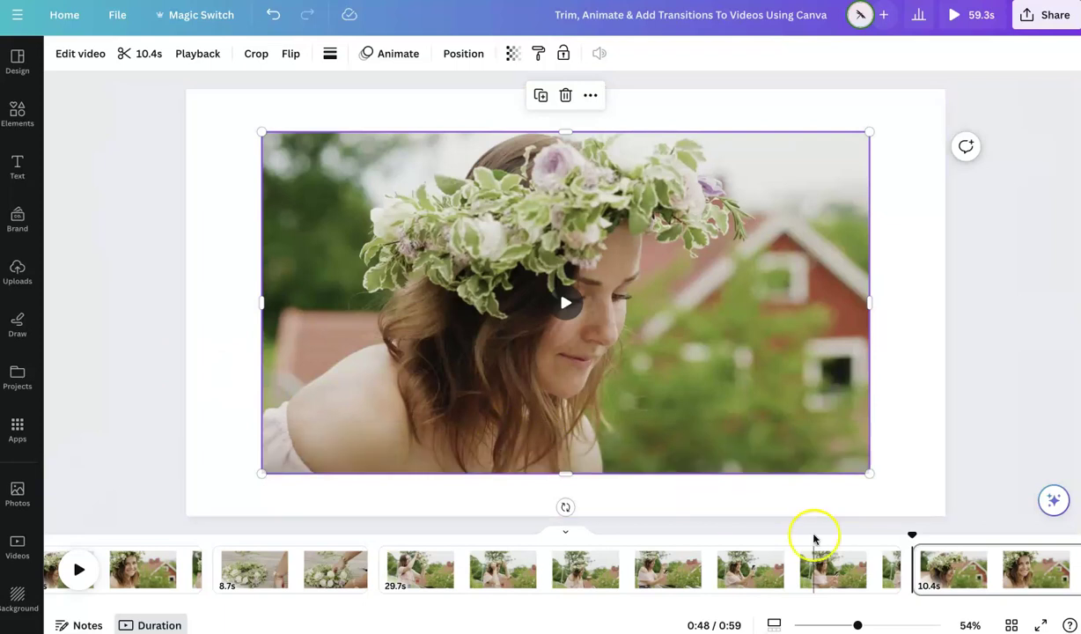
Delete the added fourth page from the timeline
scroll(874, 549, "right", 3)
left_click(985, 557)
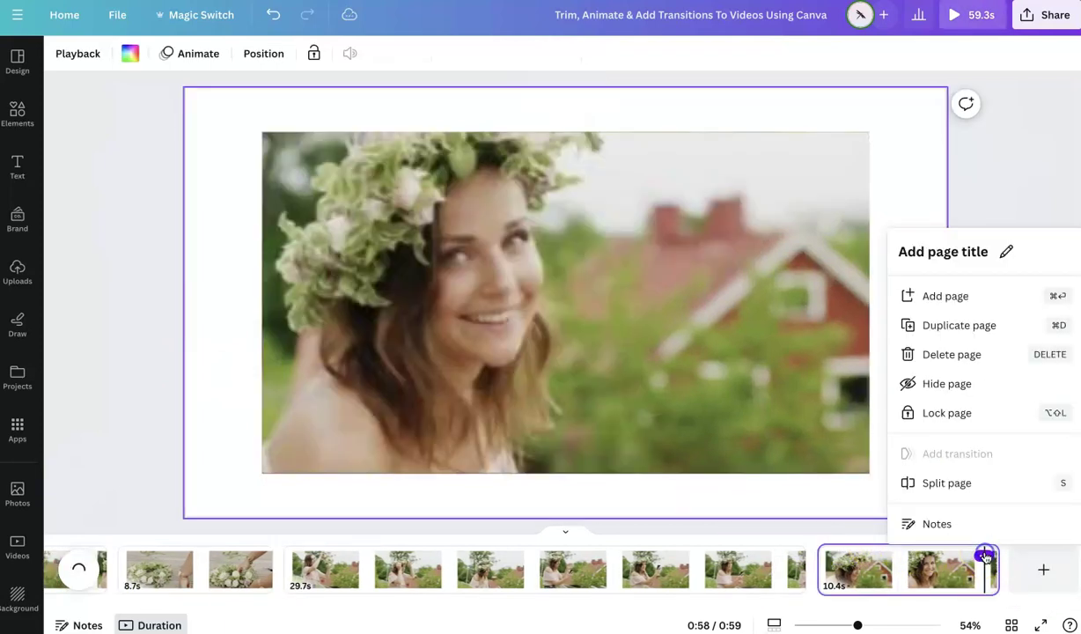
left_click(944, 361)
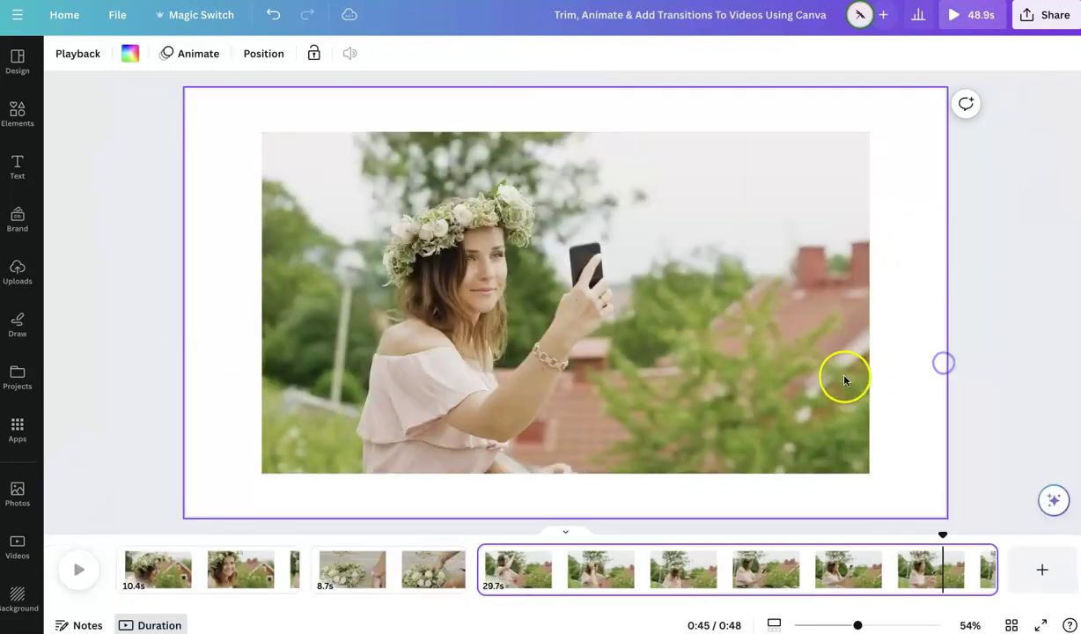
Trim the first page's flower-crown clip at both its start and end to a length of 4.9 s
left_click(203, 570)
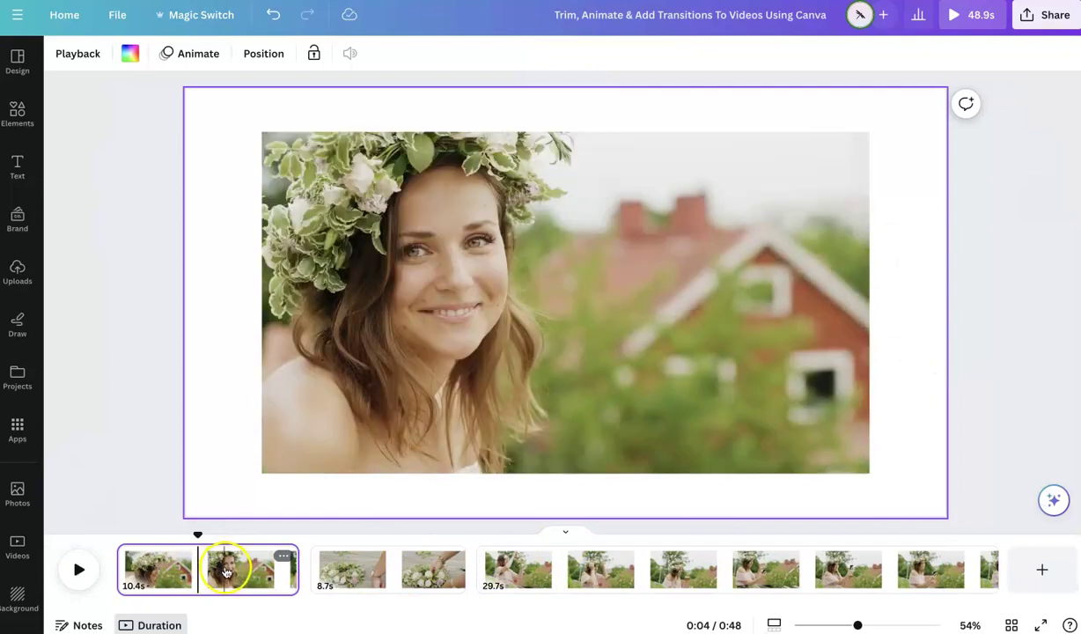
left_click(460, 215)
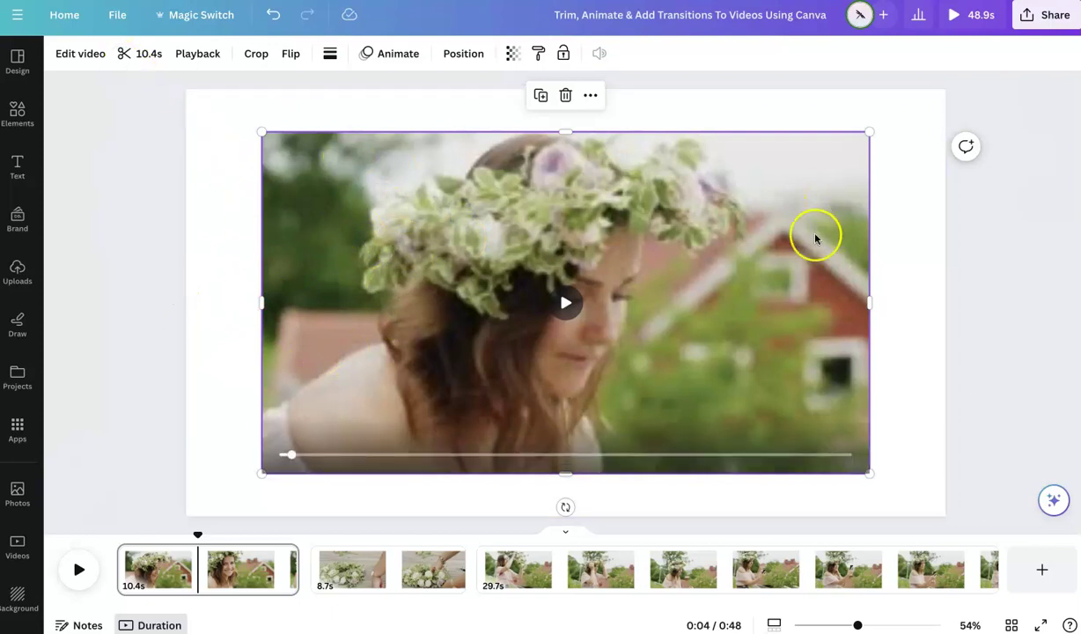
left_click(125, 57)
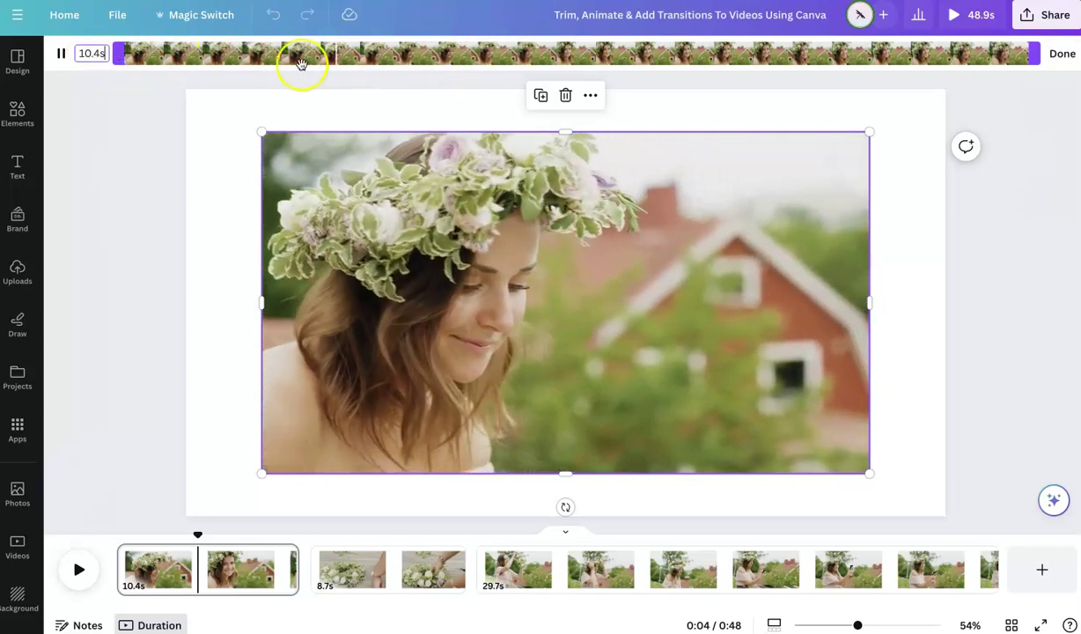
left_click(118, 58)
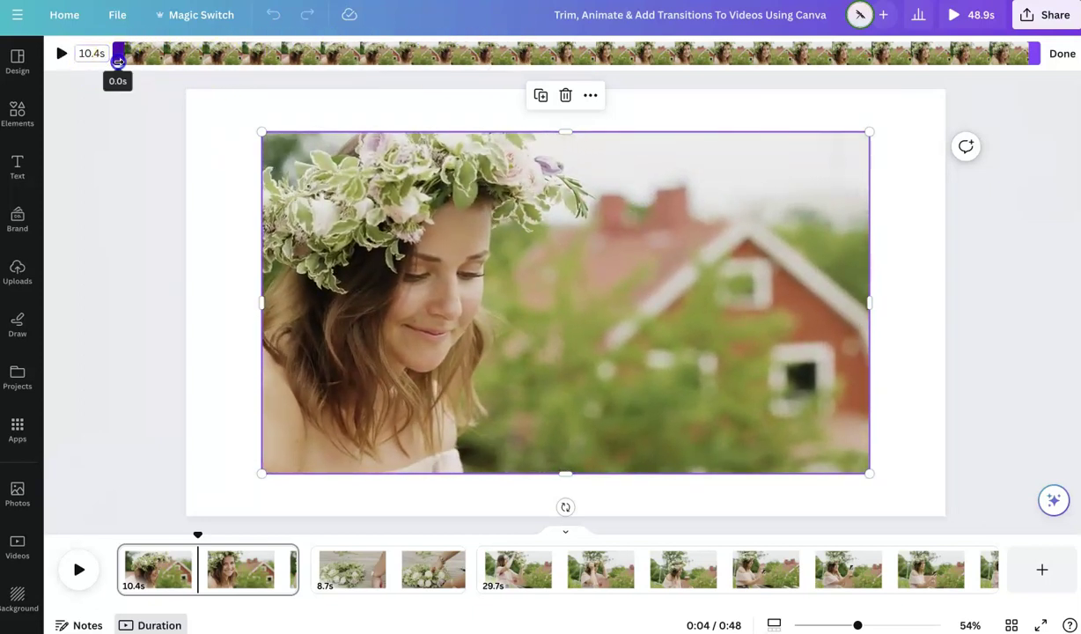
left_click_drag(118, 60, 158, 60)
left_click_drag(1035, 54, 603, 63)
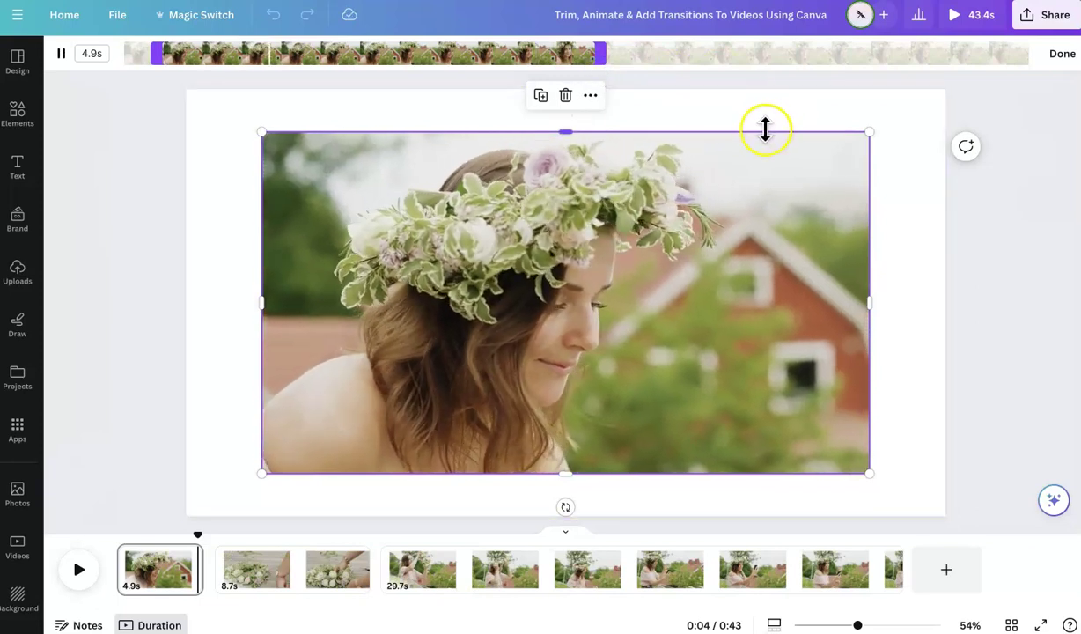
Trim the end of the second page's flower-arranging clip so that it lasts 4.9 s
left_click(314, 573)
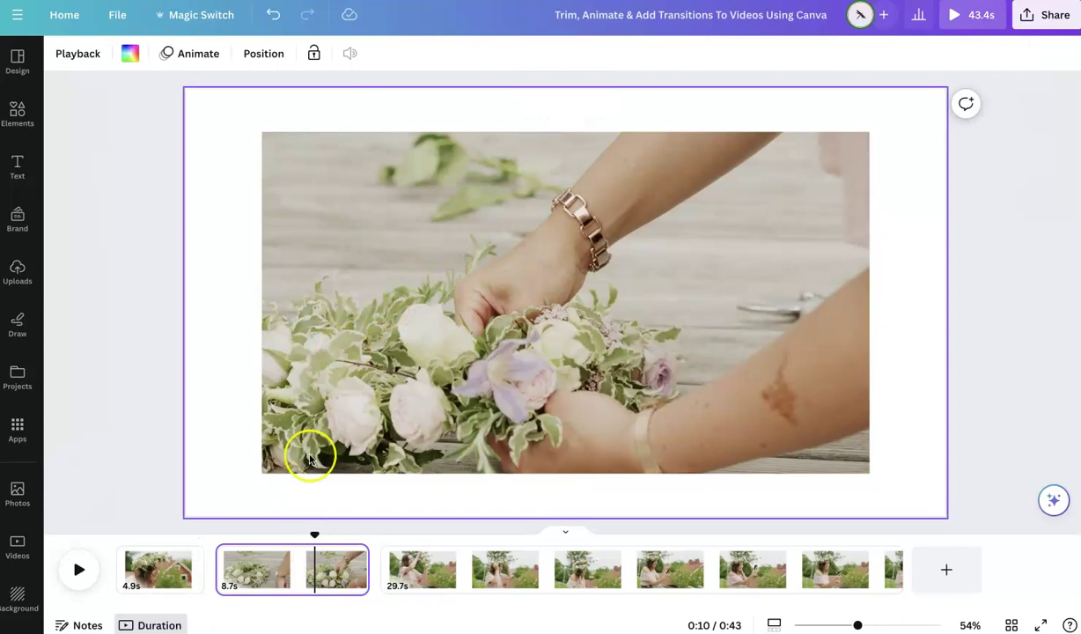
left_click(352, 270)
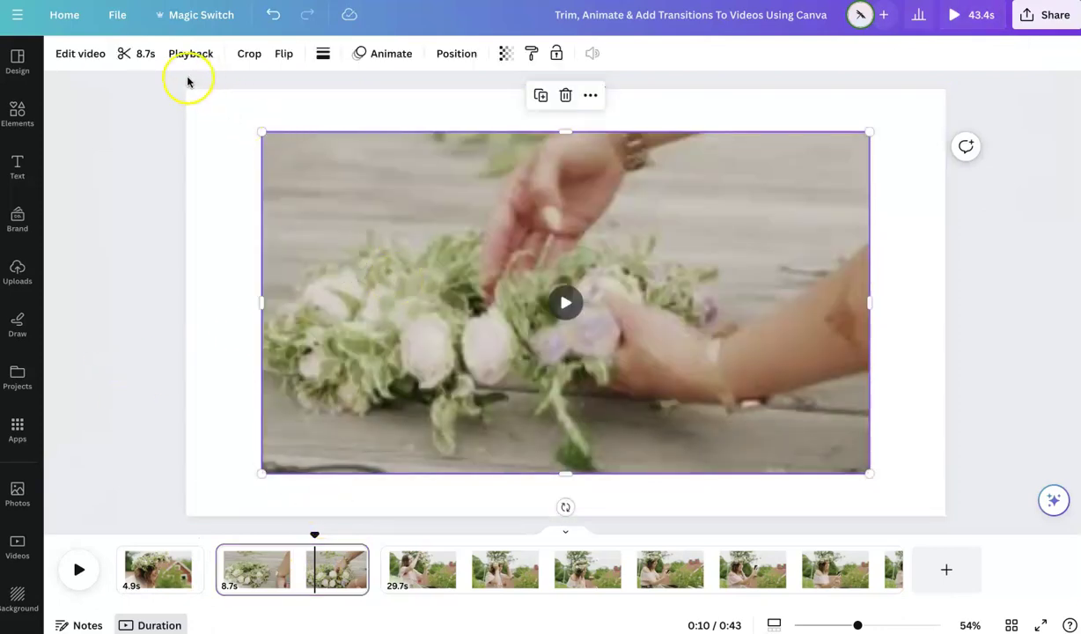
left_click(141, 60)
mouse_move(126, 54)
left_mouse_down()
mouse_move(176, 58)
mouse_move(116, 57)
left_mouse_up()
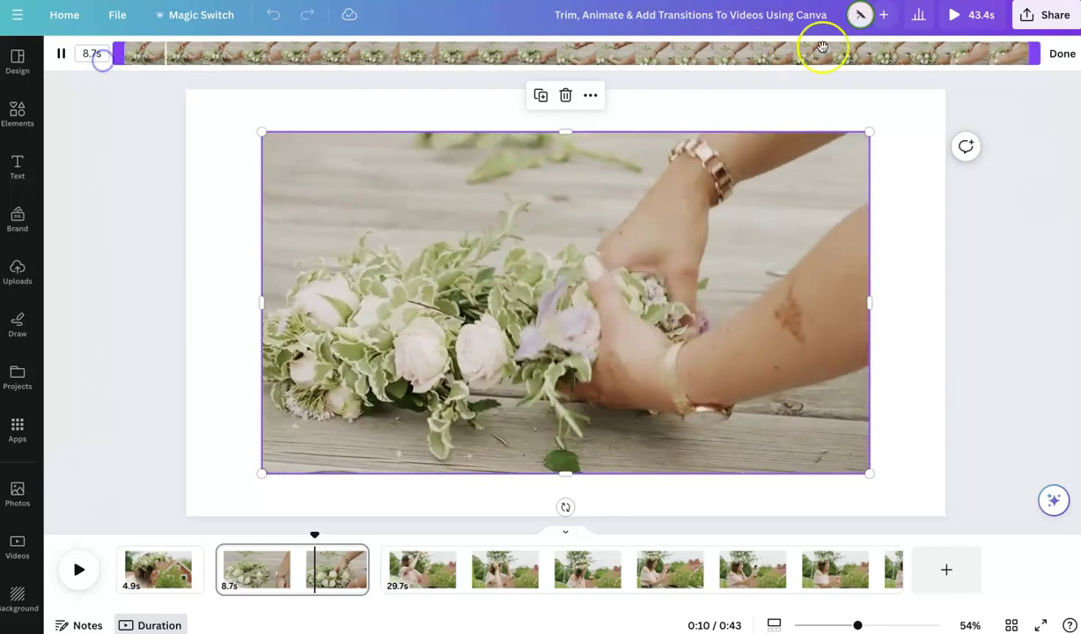
left_click_drag(1037, 57, 642, 58)
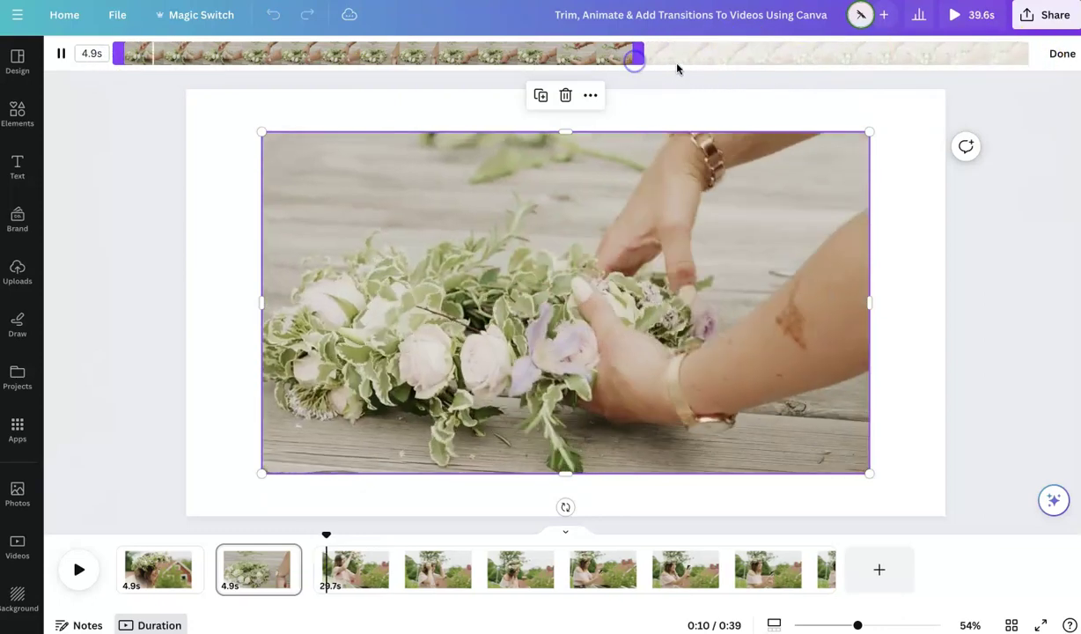
Trim the third page's clip at both its start and end to a length of 7.0 s
left_click(432, 570)
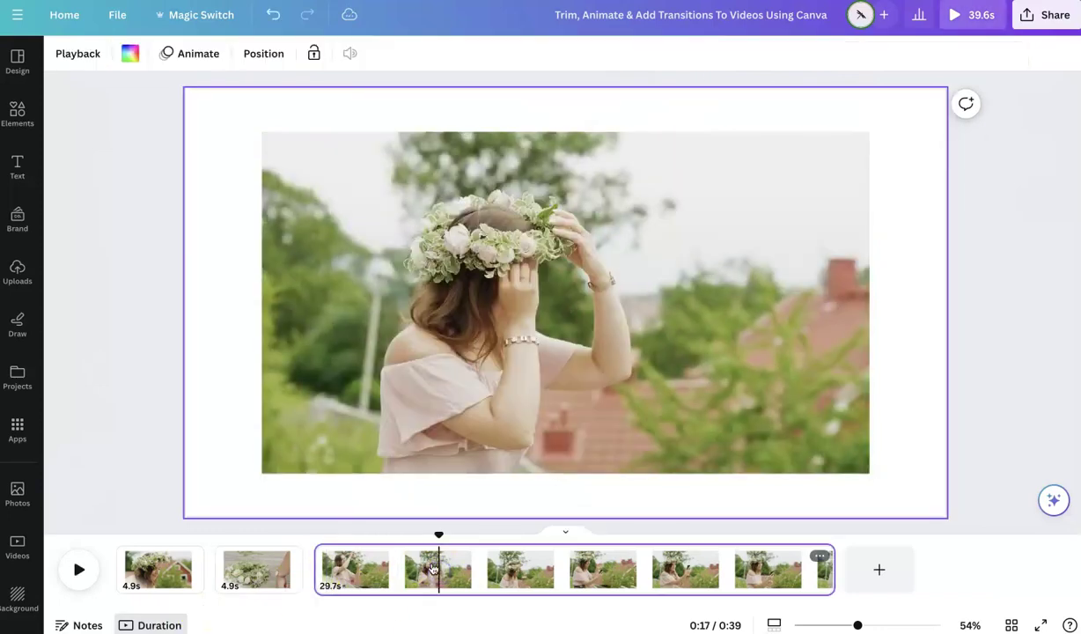
left_click(402, 353)
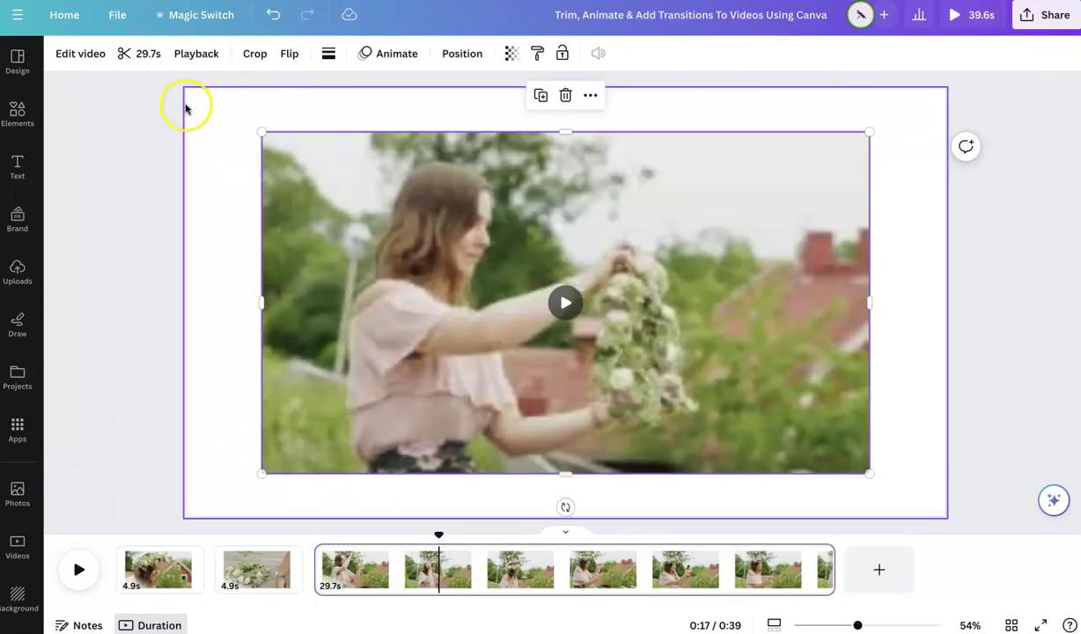
left_click(135, 57)
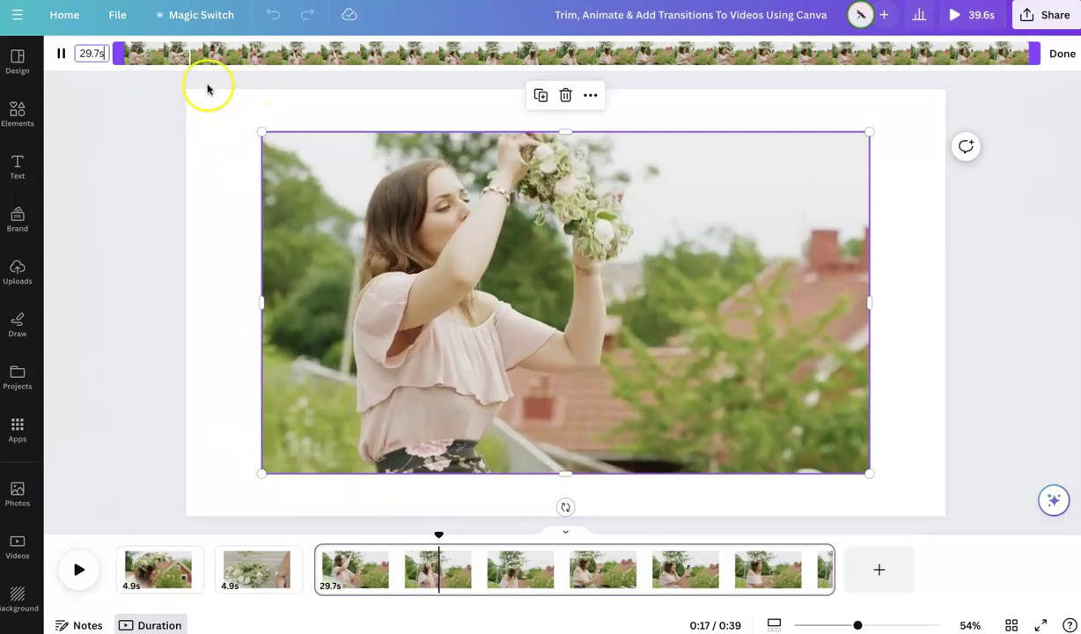
left_click_drag(116, 56, 154, 58)
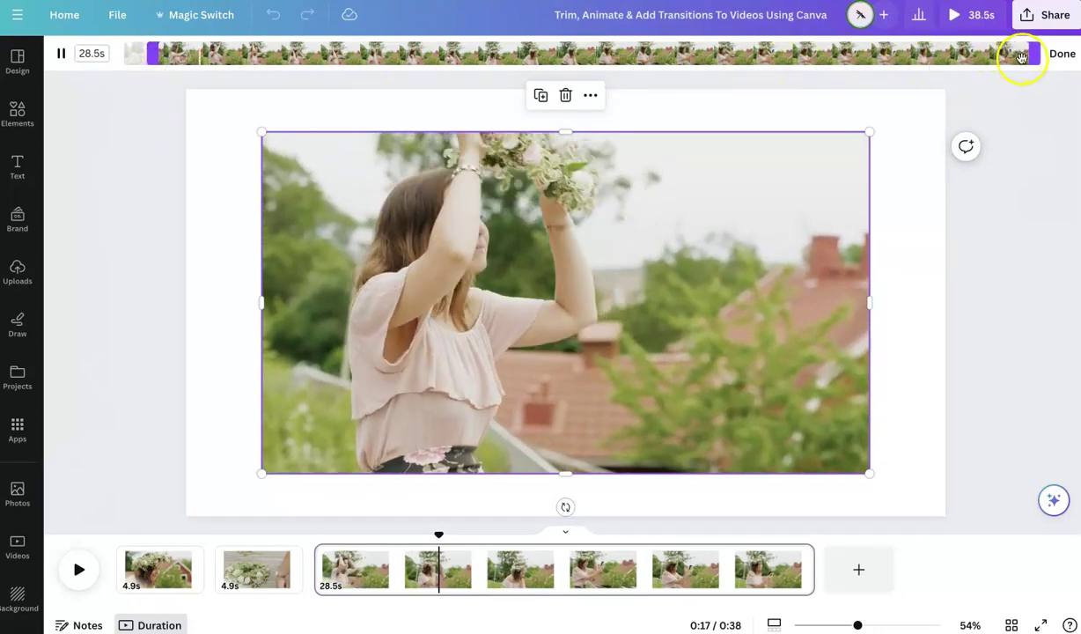
left_click_drag(1030, 58, 376, 60)
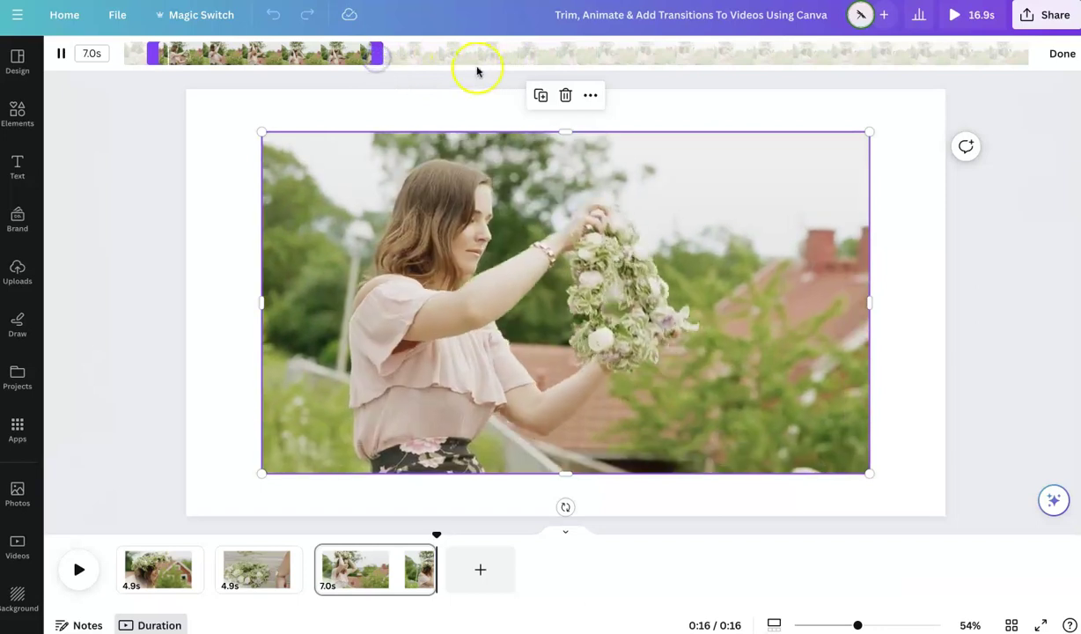
left_click(917, 192)
left_click(670, 336)
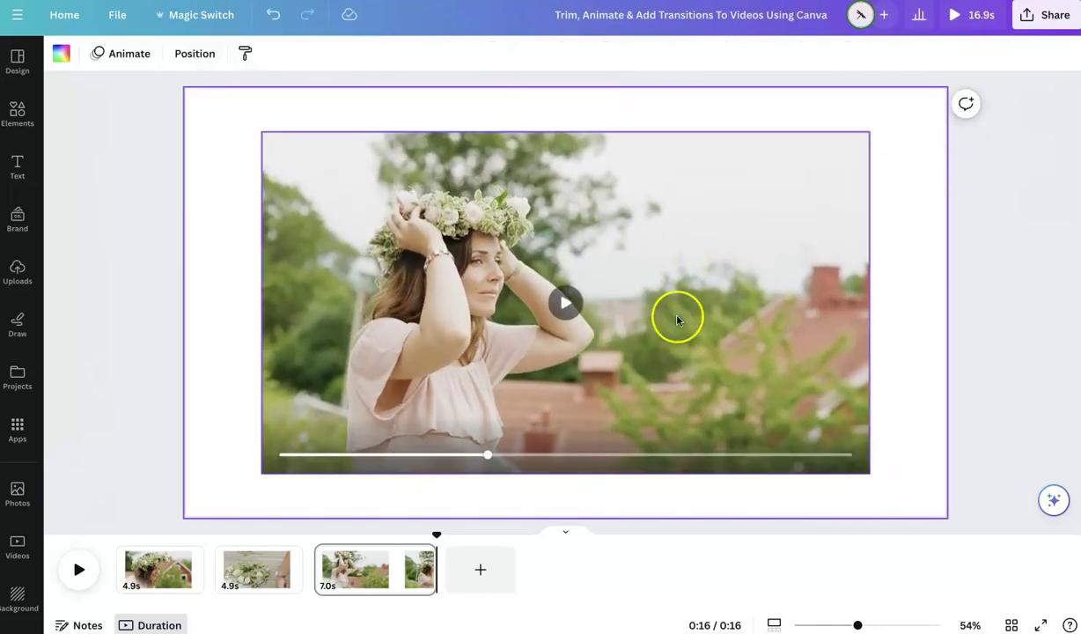
Set the first page's video as the page background so it fills the whole frame
left_click(161, 569)
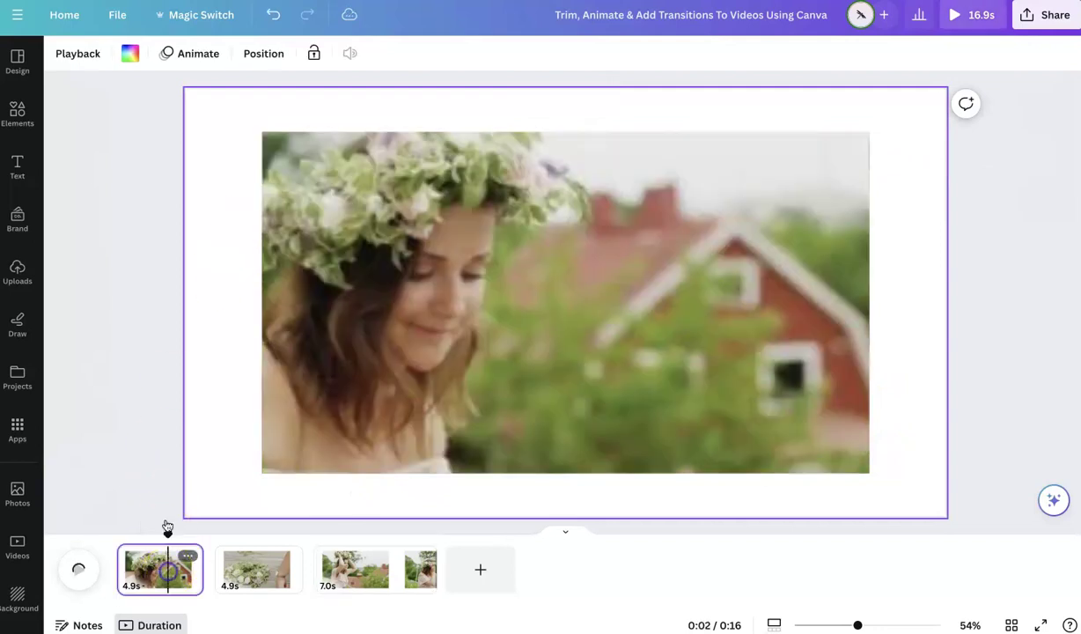
left_click(322, 291)
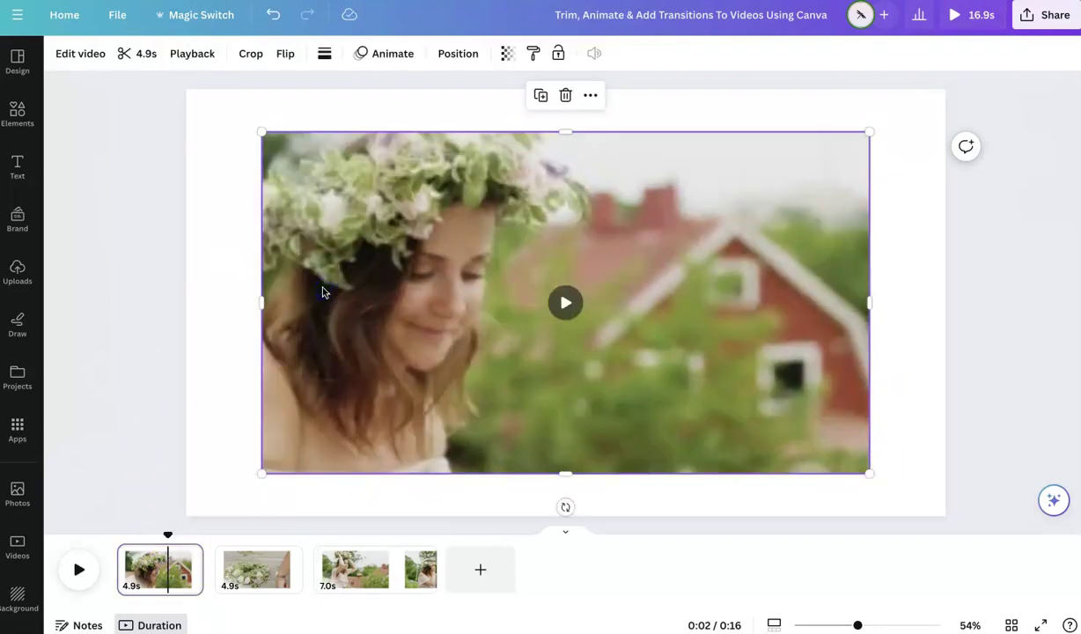
right_click(398, 184)
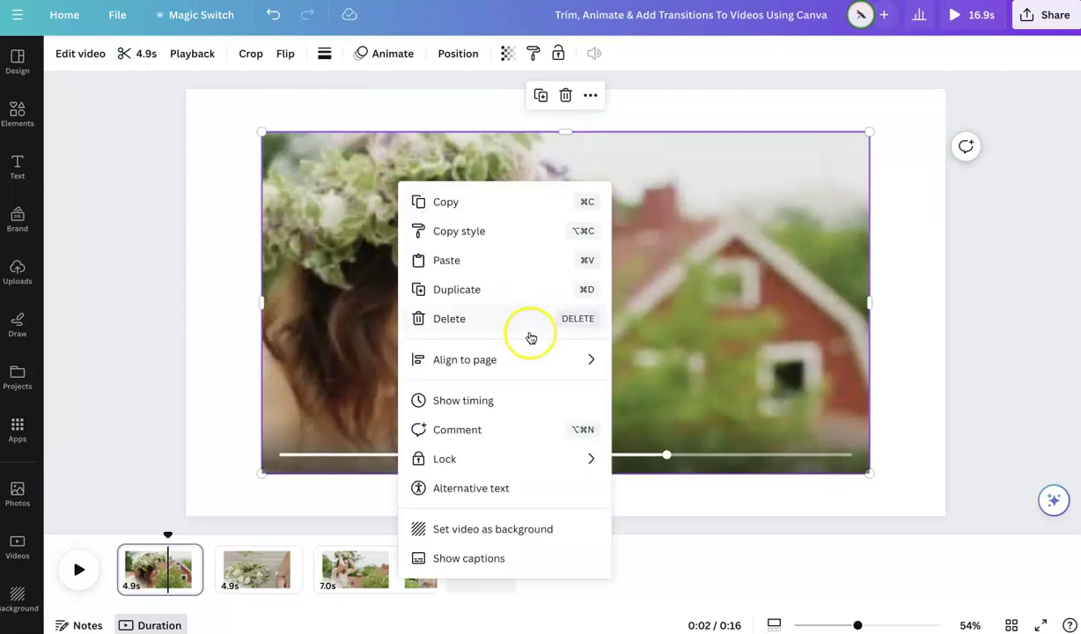
left_click(517, 529)
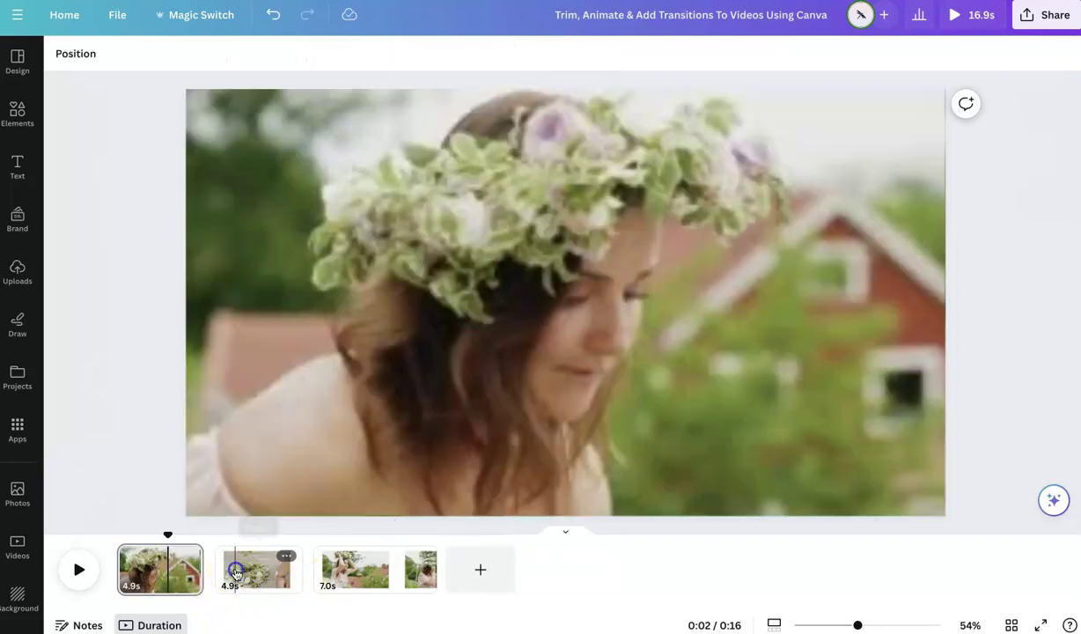
Set the second page's flower-arranging video as its page background
left_click(235, 574)
right_click(442, 219)
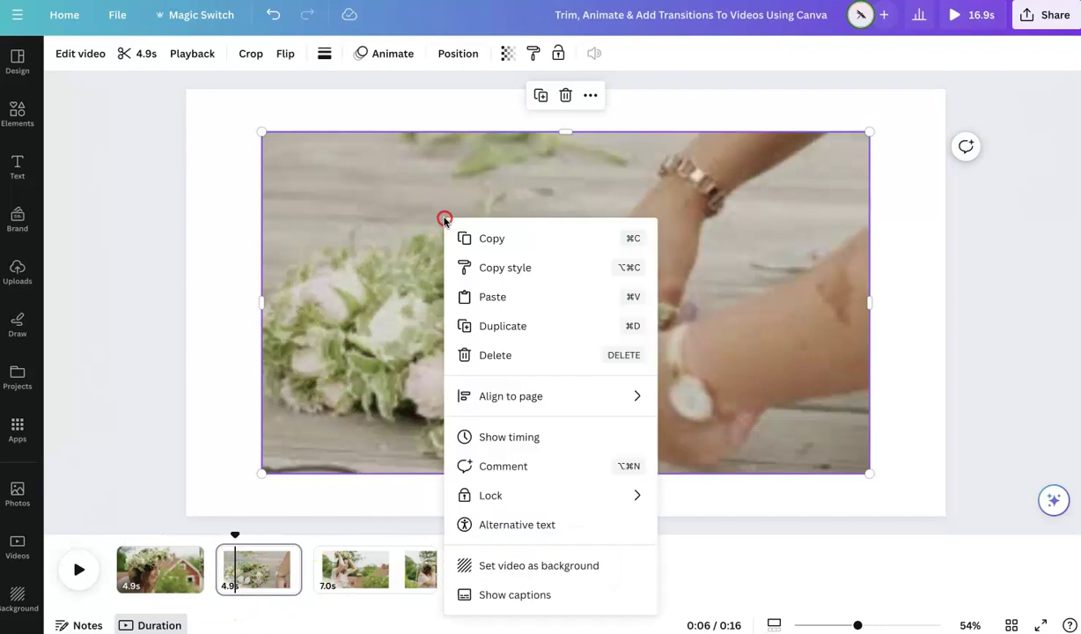
left_click(546, 566)
Set the third page's video as its page background
left_click(358, 566)
left_click(405, 193)
right_click(406, 192)
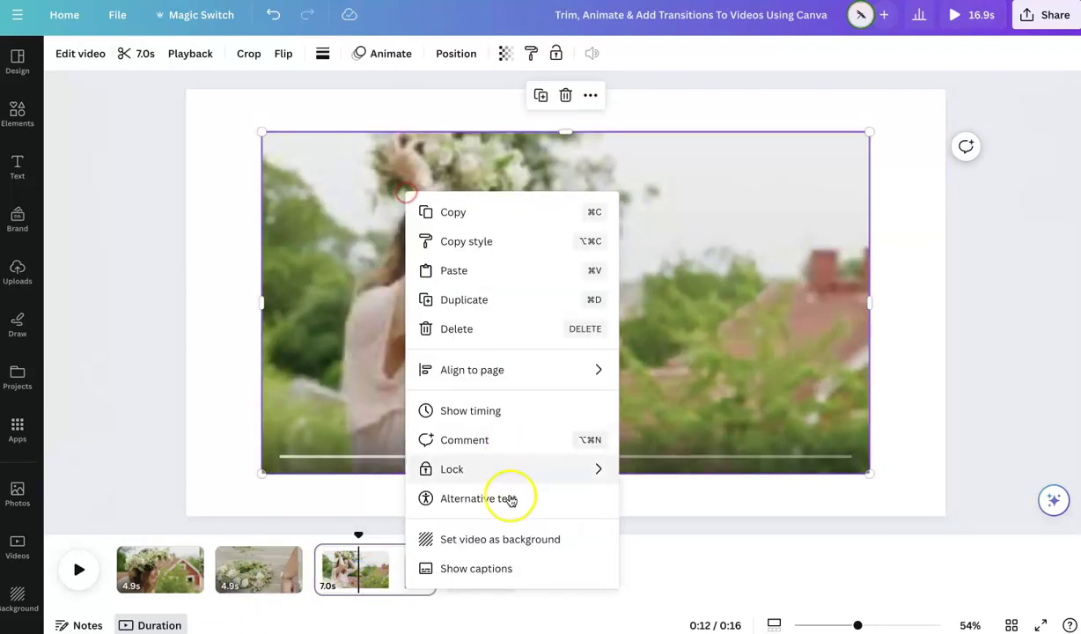
left_click(512, 539)
left_click(362, 365)
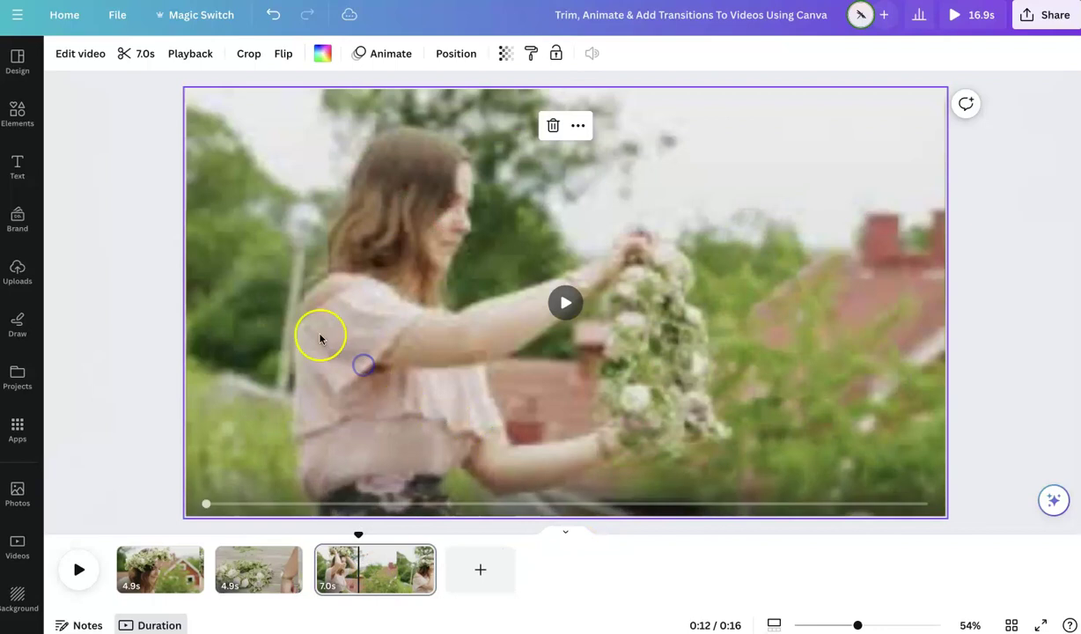
Open the video editing options for the first page's clip and browse the available filters
left_click(138, 573)
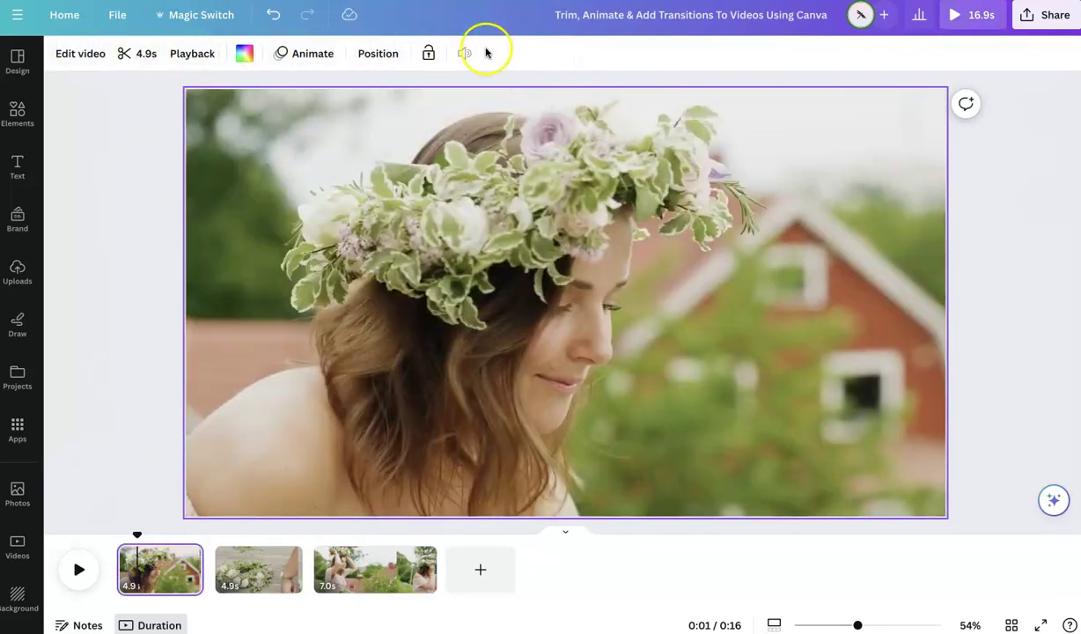
left_click(68, 54)
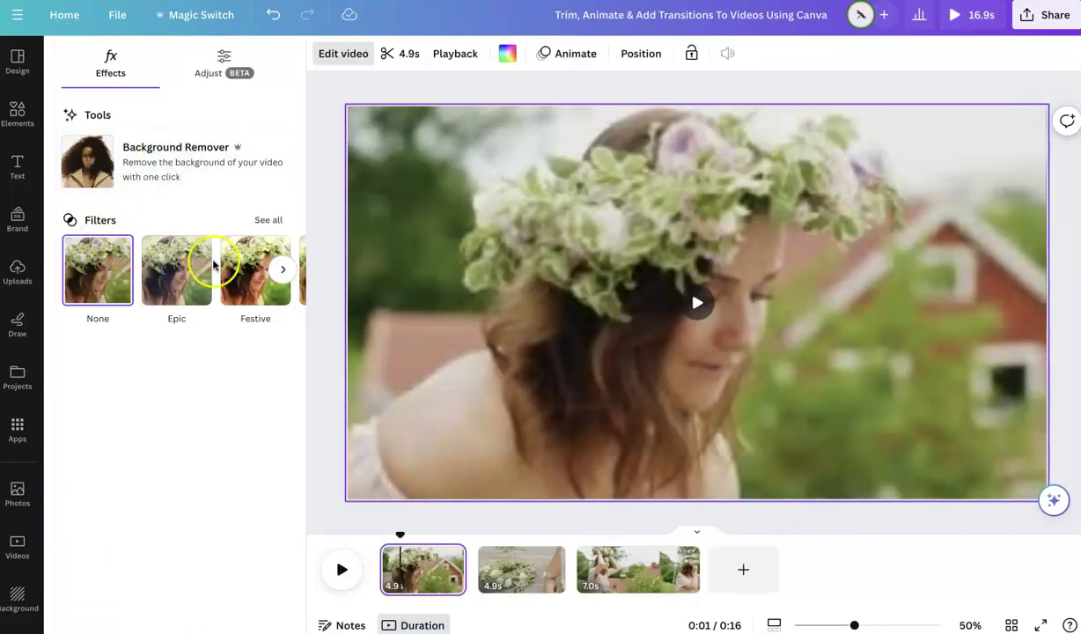
scroll(176, 268, "right", 3)
scroll(196, 268, "left", 3)
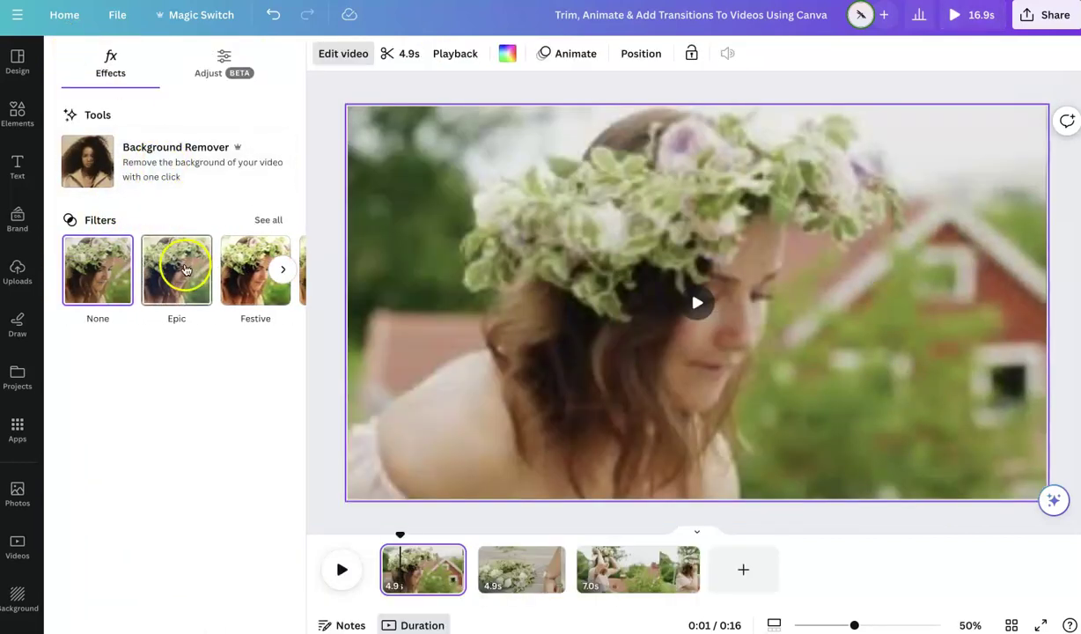
Try a brightness adjustment on the first page's clip, return it to 0 and close the adjustment settings
left_click(223, 57)
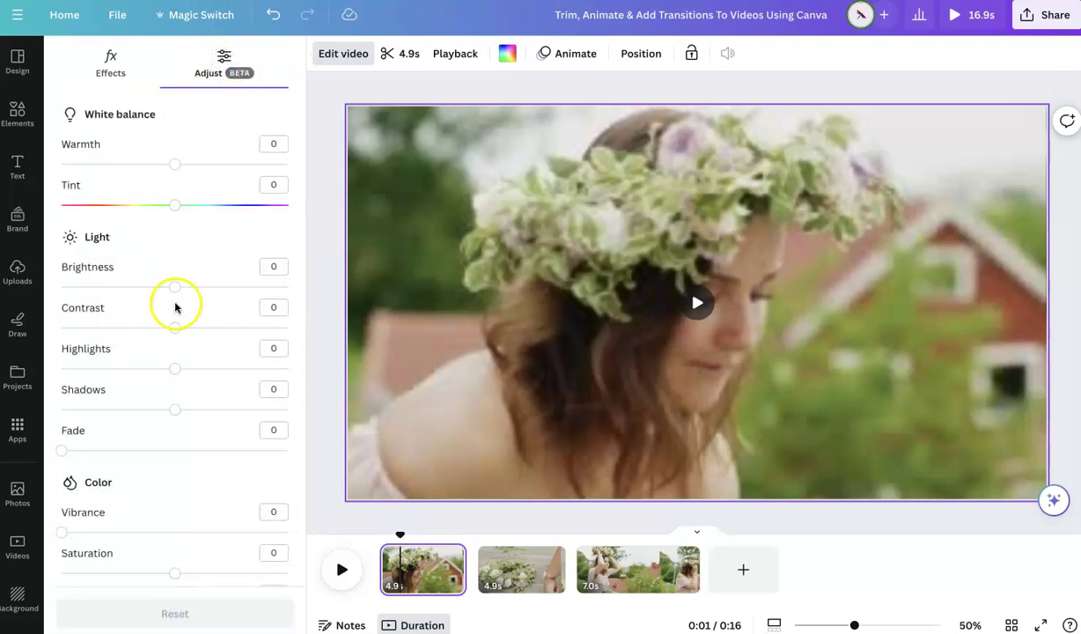
left_click(219, 288)
mouse_move(155, 322)
left_mouse_down()
mouse_move(140, 326)
mouse_move(175, 329)
left_mouse_up()
left_click_drag(218, 287, 179, 287)
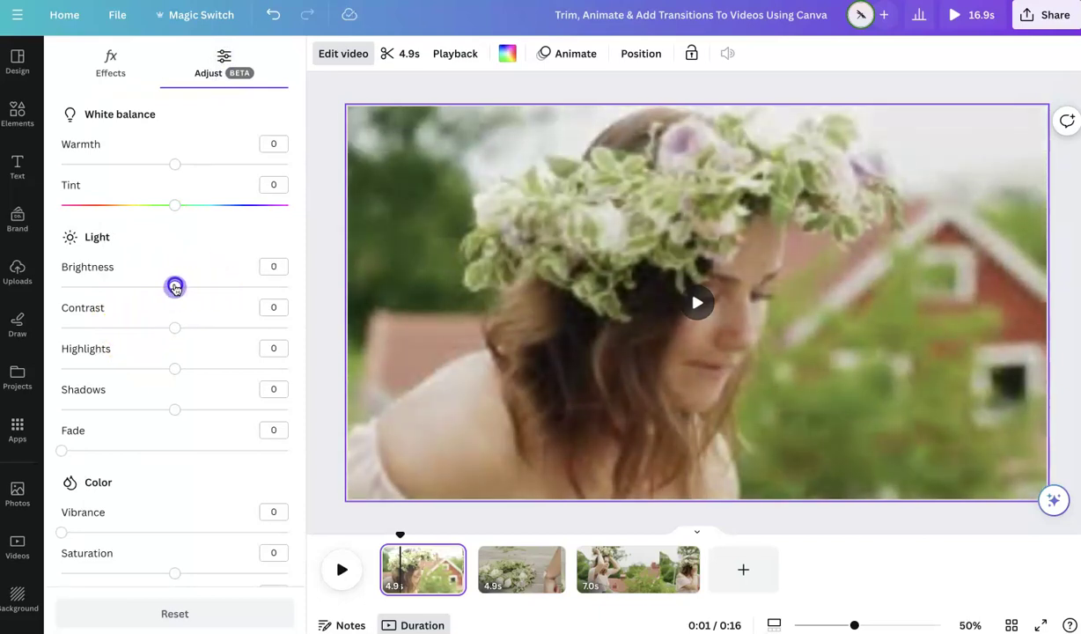
scroll(184, 493, "down", 3)
left_click(310, 429)
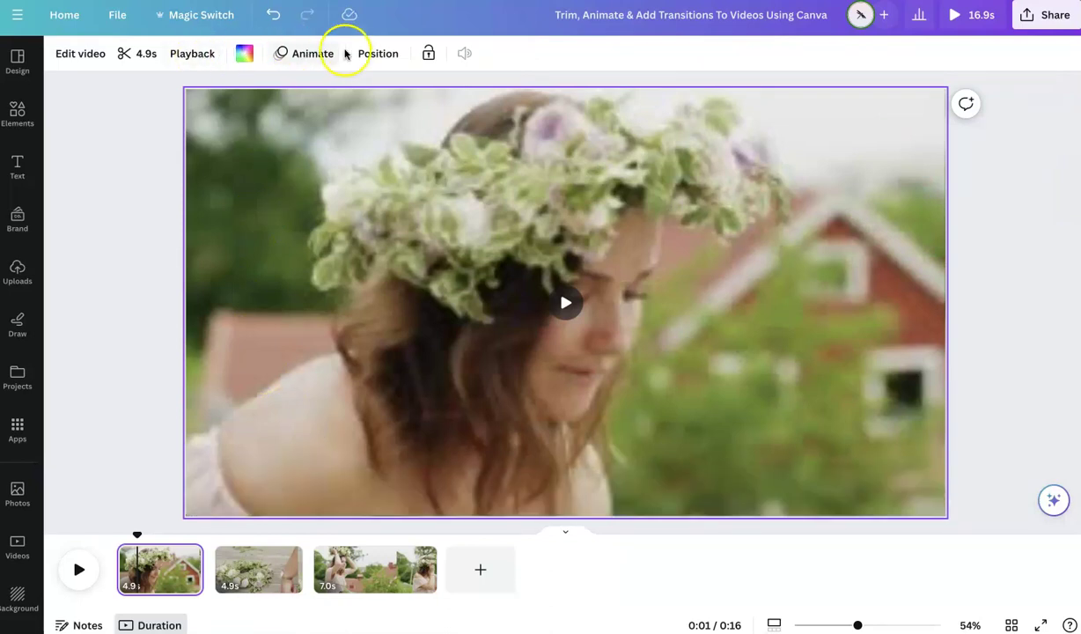
Preview the Sleek page animation on the first page and apply the Fun page animation instead
left_click(302, 55)
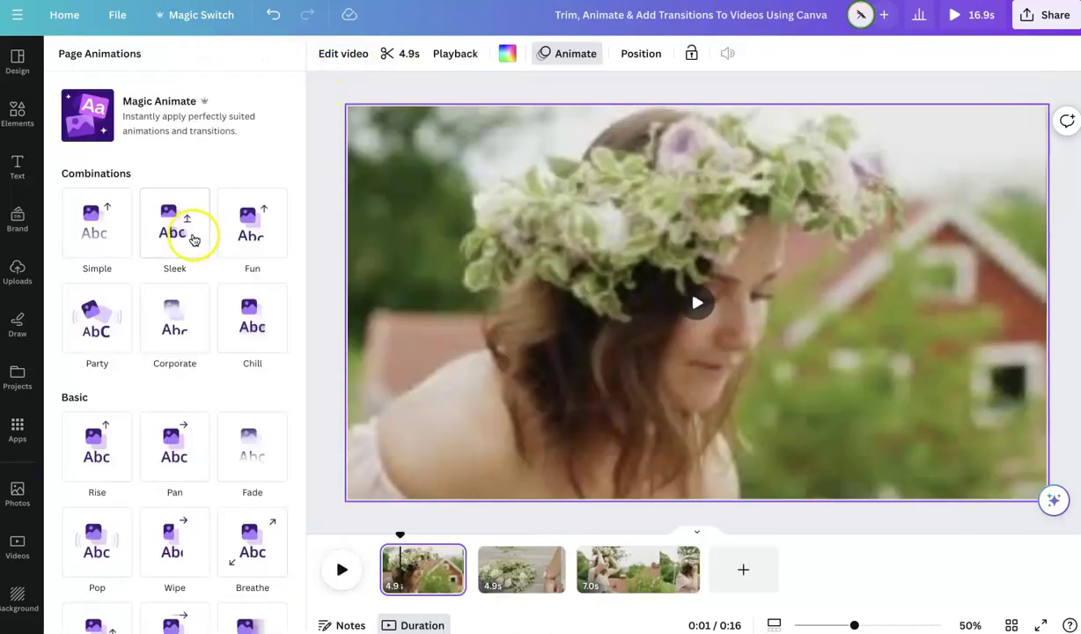
left_click(194, 240)
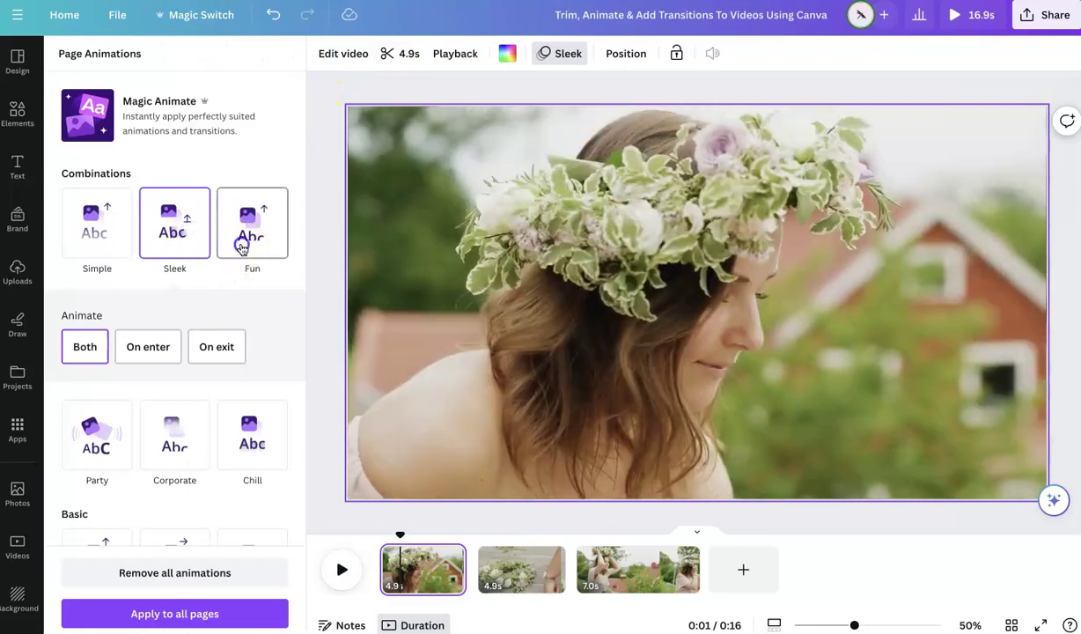
left_click(239, 244)
left_click(327, 294)
Detach the first page's video from the background and try the Wipe and Breathe animations on it
right_click(384, 284)
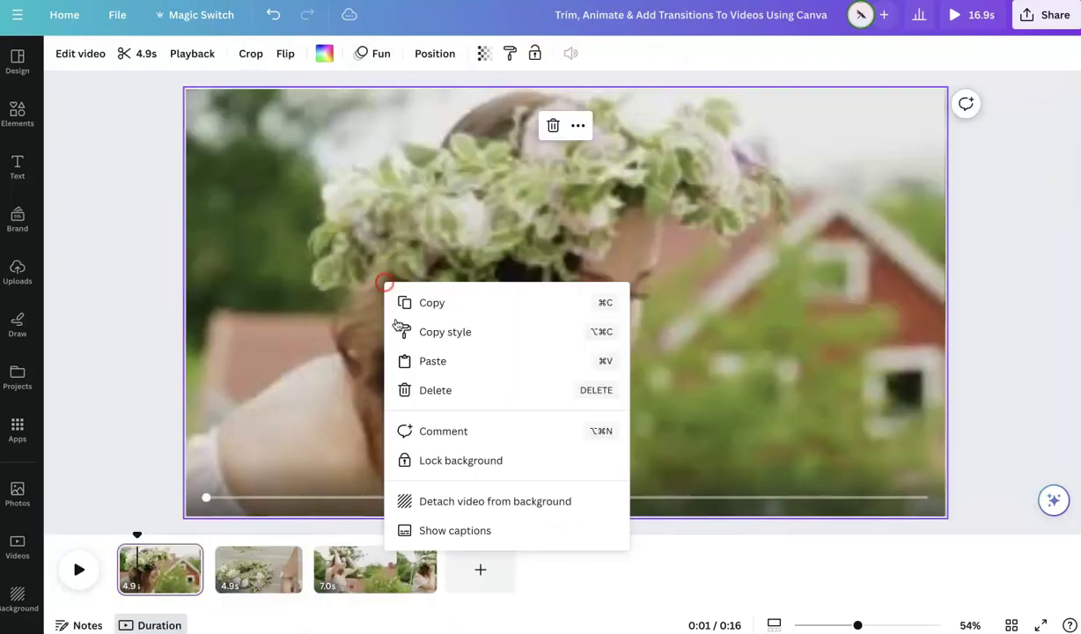
left_click(454, 509)
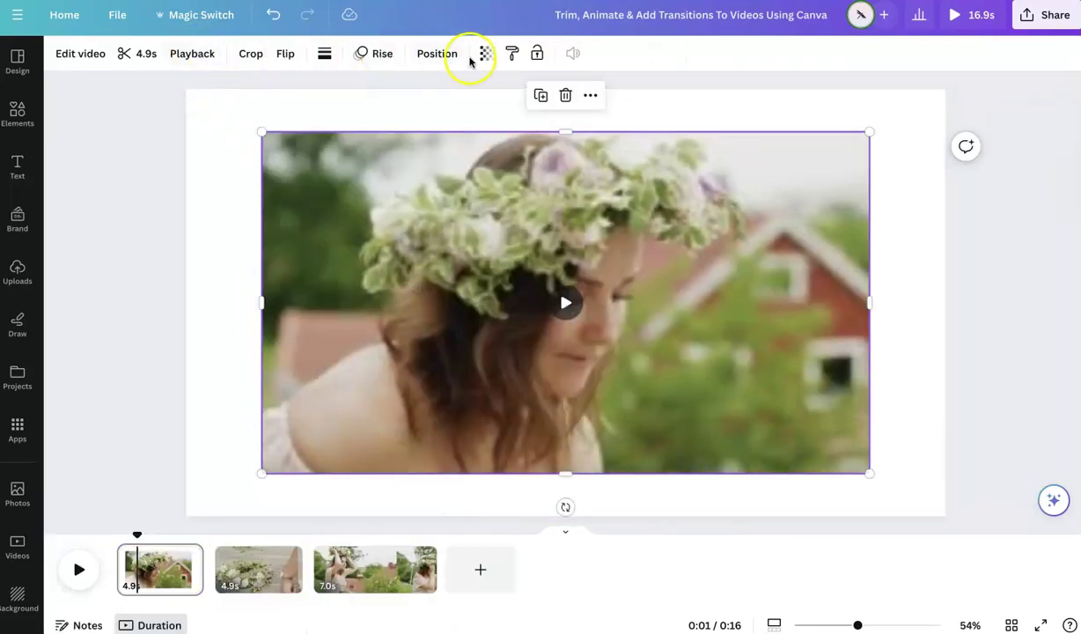
left_click(376, 53)
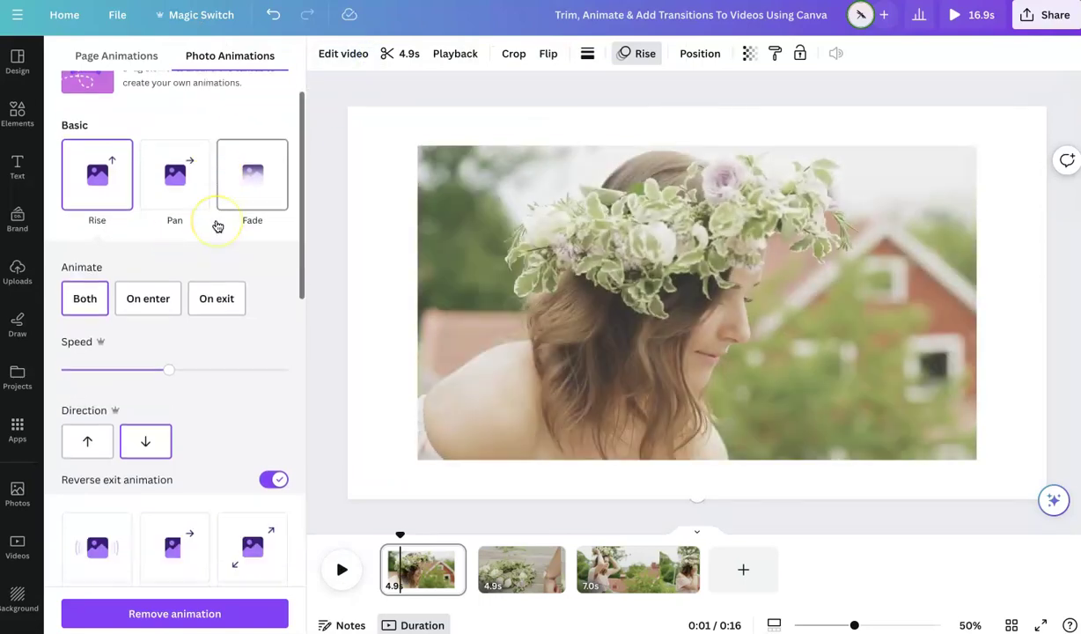
scroll(217, 227, "down", 3)
left_click(172, 357)
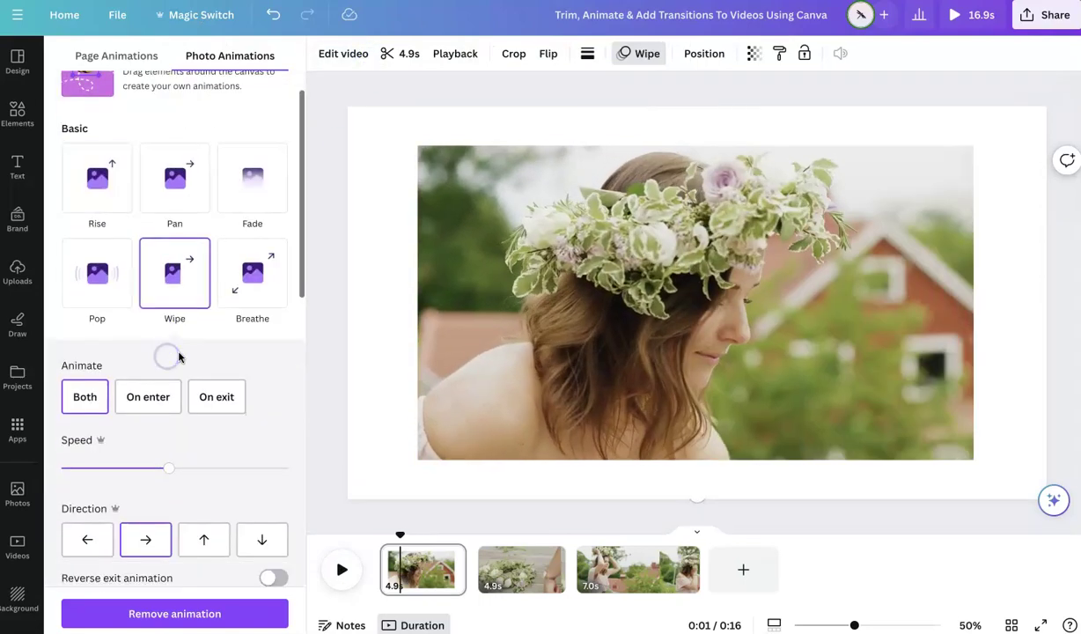
left_click(241, 258)
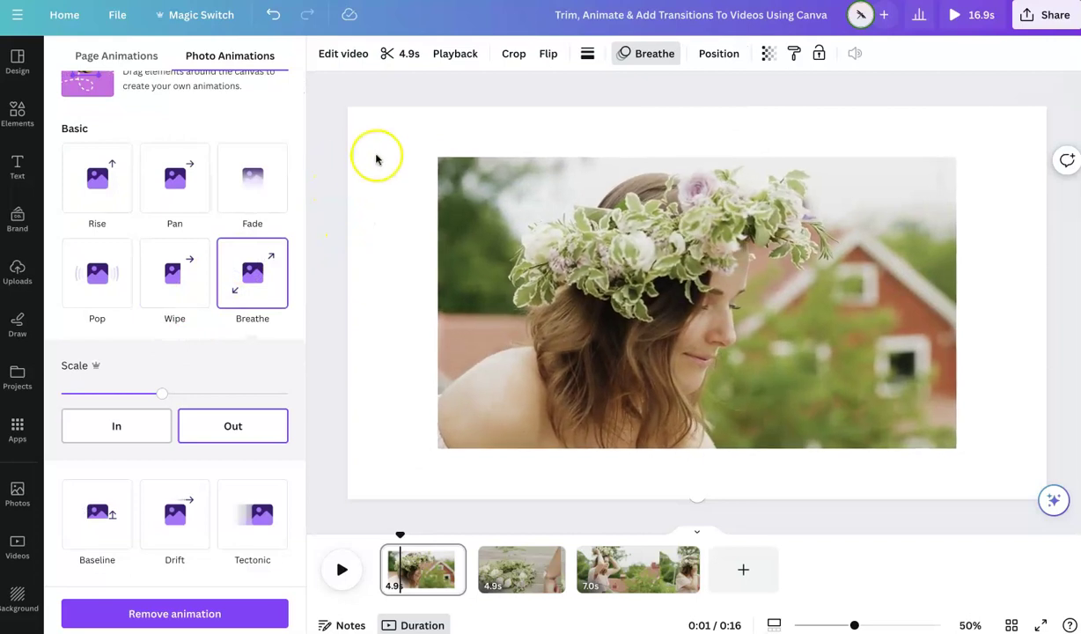
Set the first page's background behind the video to the light beige brand color
left_click(370, 140)
left_click(324, 54)
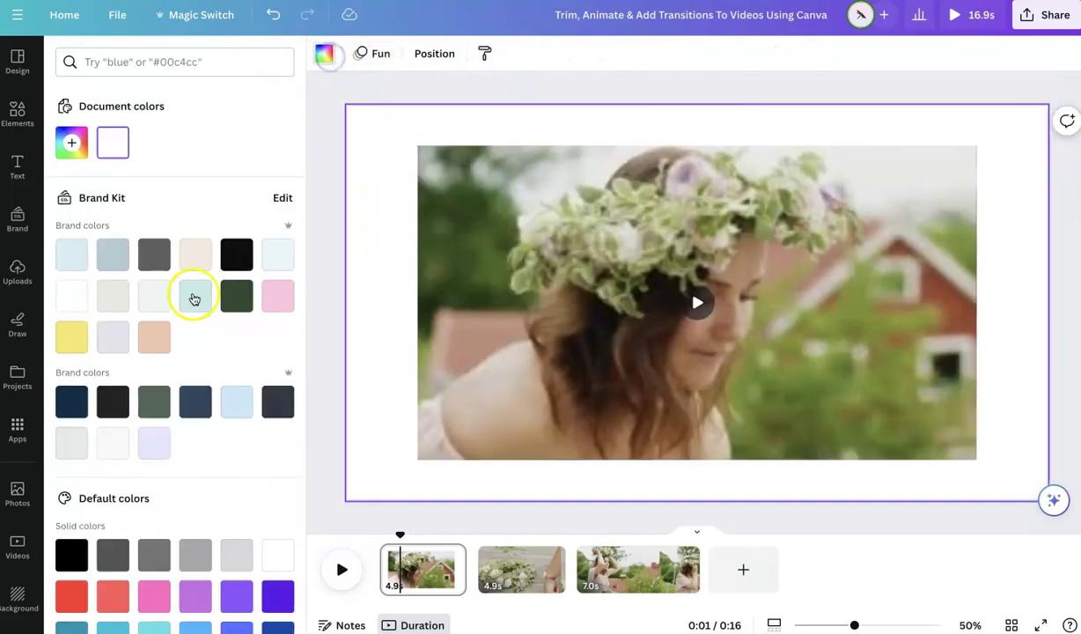
left_click(196, 255)
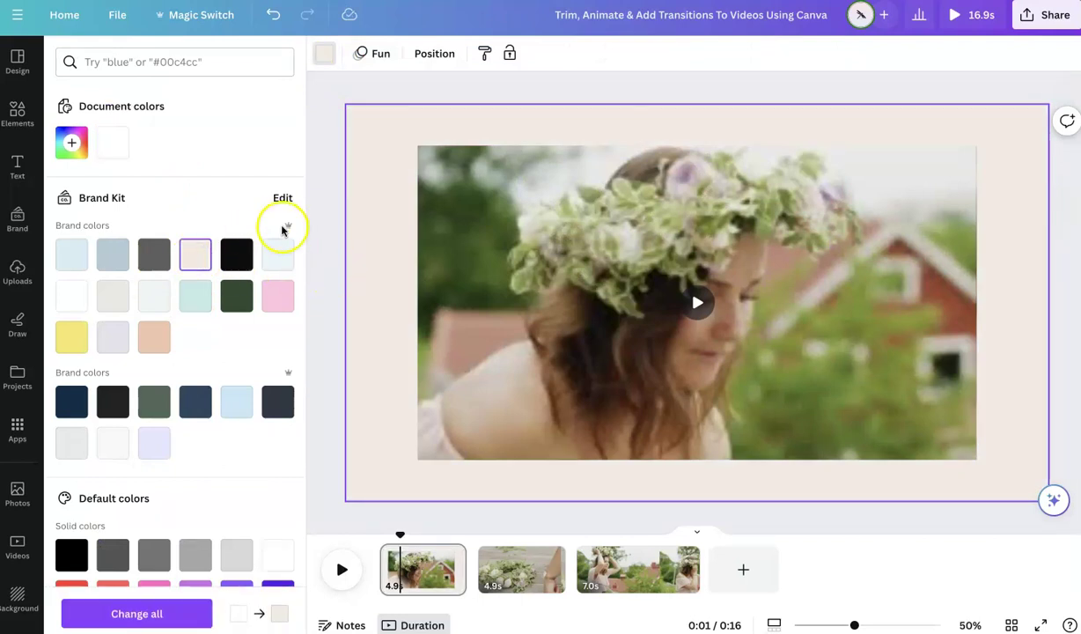
Try the Pop, Pan and Drift animations on the first page's detached video
left_click(442, 205)
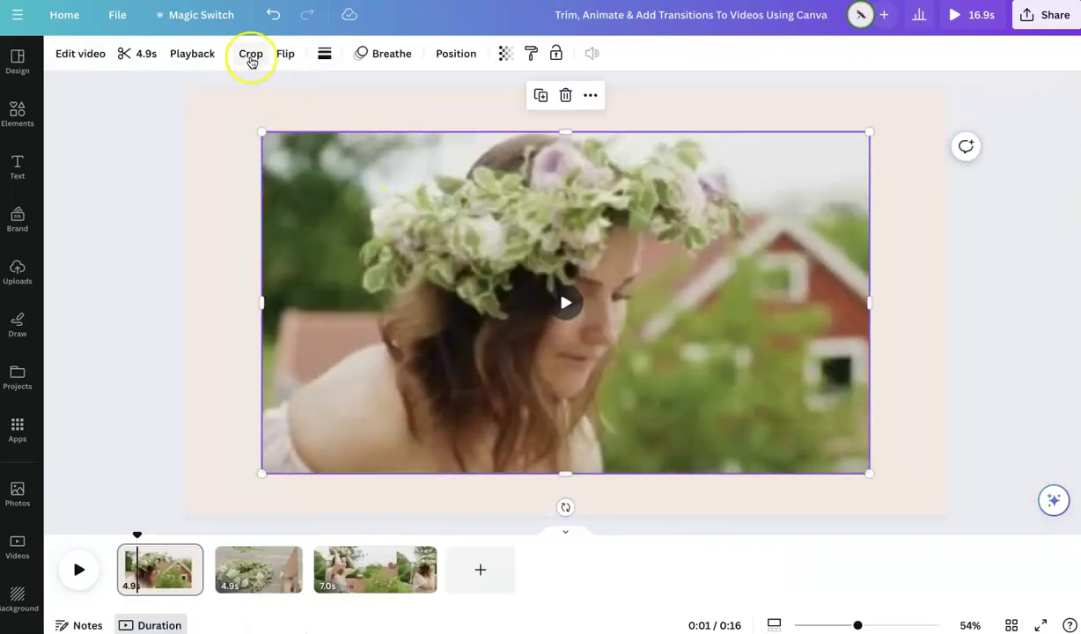
left_click(377, 54)
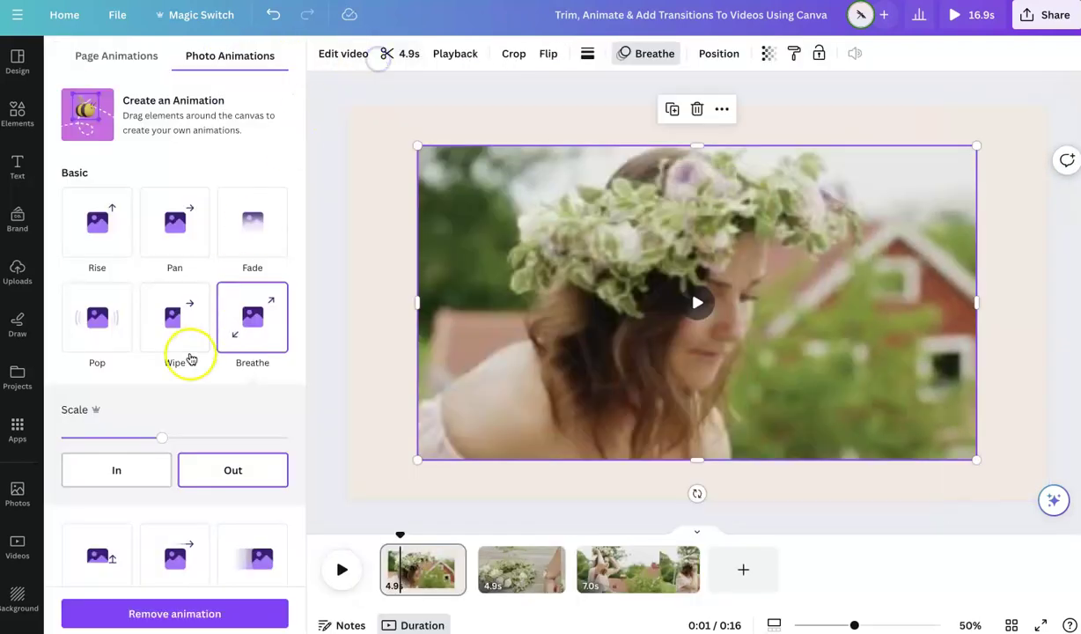
left_click(199, 351)
scroll(154, 337, "down", 1)
left_click(97, 294)
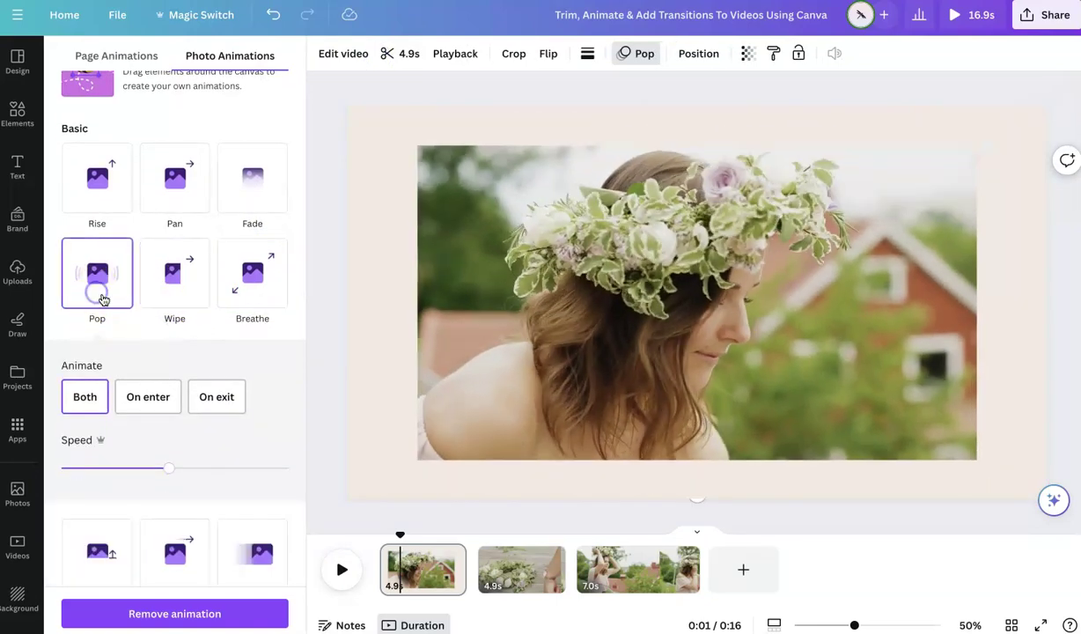
left_click(192, 208)
scroll(194, 326, "down", 3)
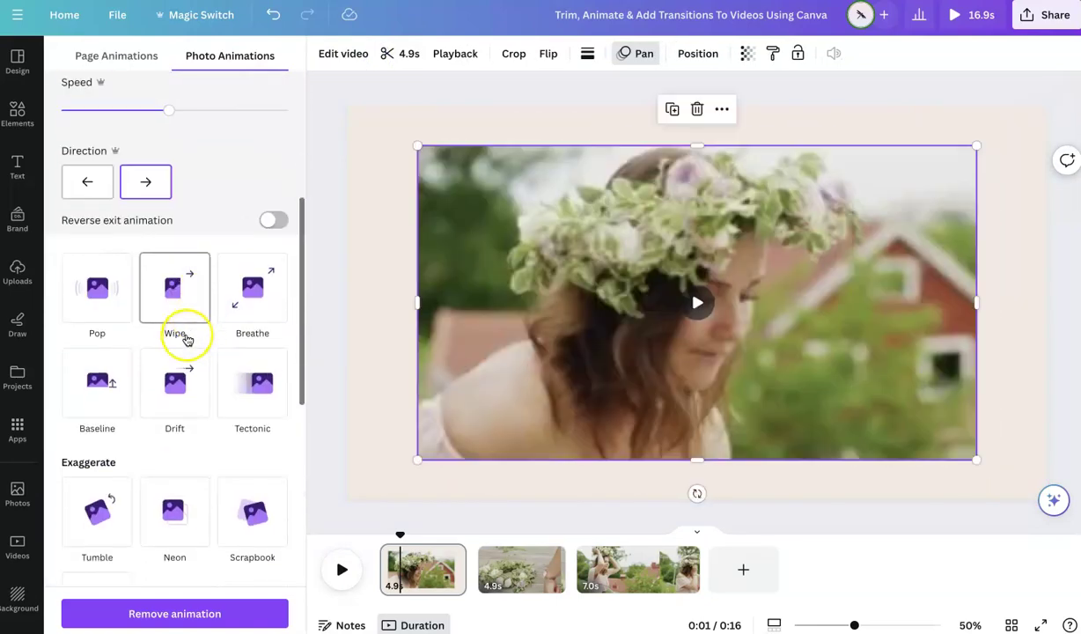
left_click(176, 381)
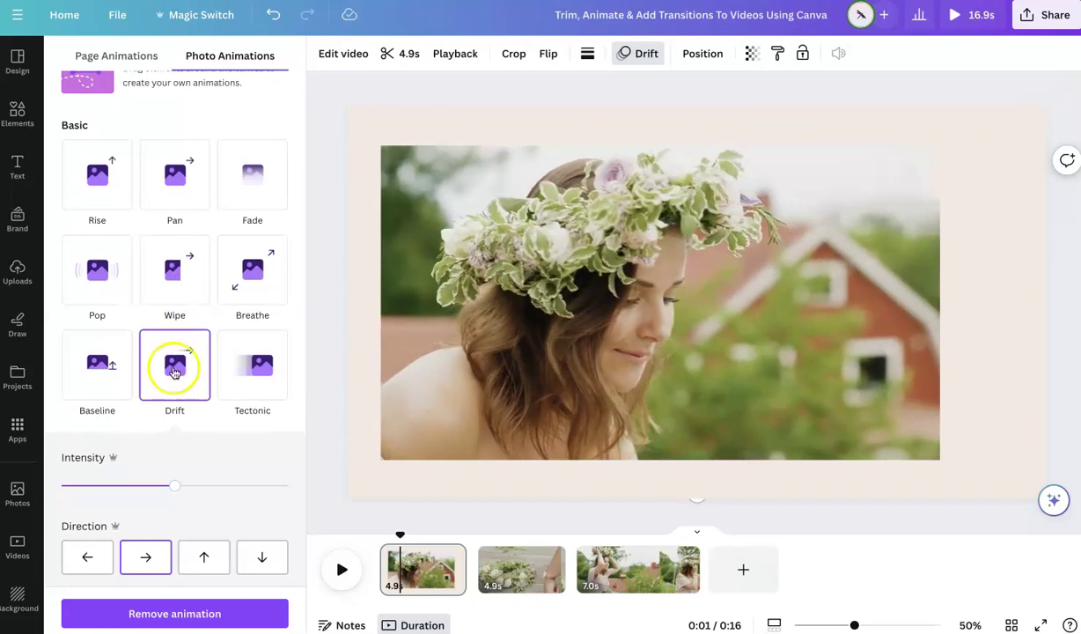
Add a heading reading "Welcome" and place it over the middle of the first page's video
left_click(17, 166)
left_click(130, 180)
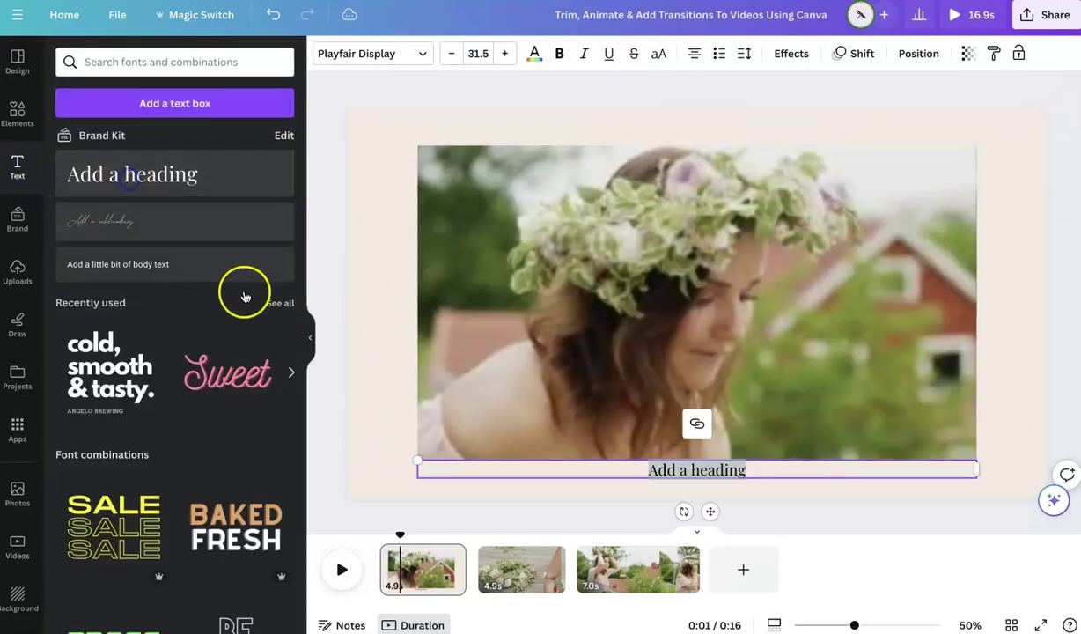
key("Escape")
left_click(308, 343)
left_click_drag(564, 482, 564, 322)
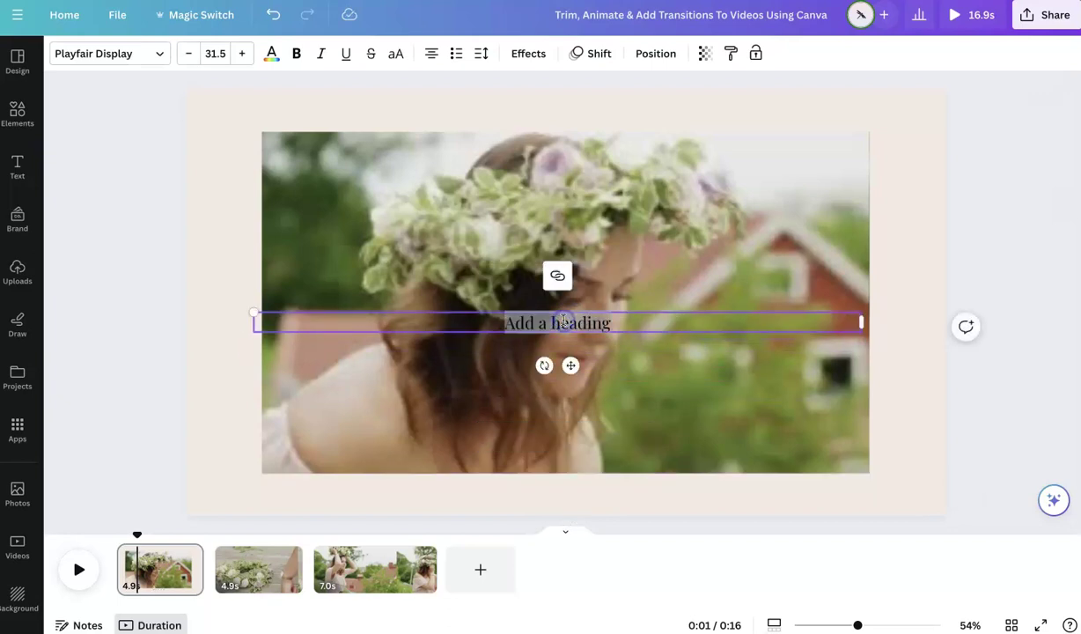
type("We")
left_click(779, 260)
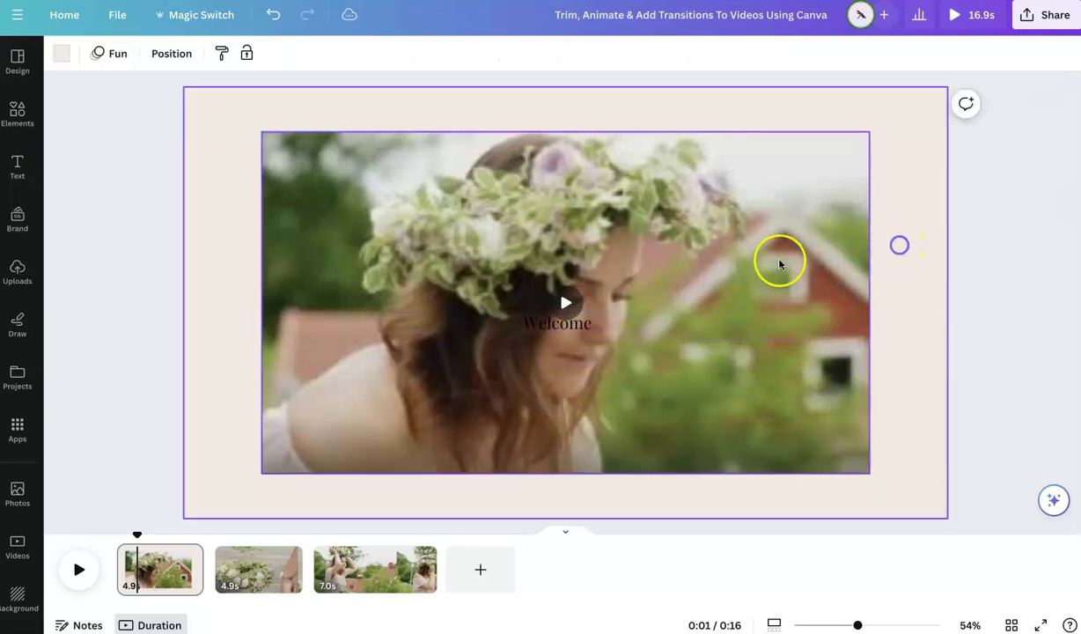
Set the first page's detached video as the full page background again
right_click(780, 261)
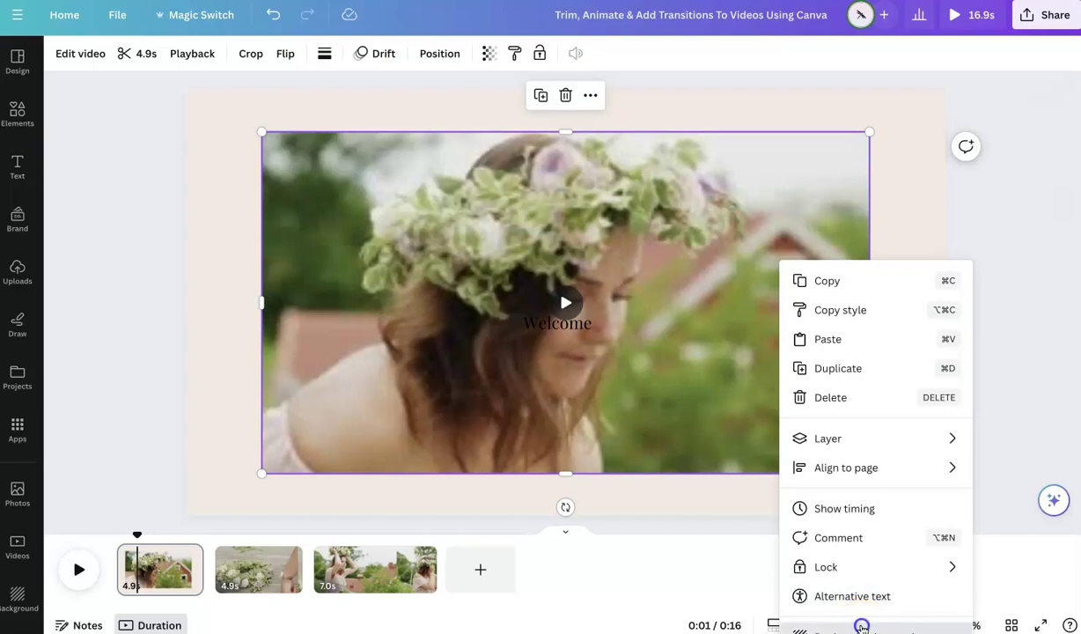
left_click(862, 626)
Change the "Welcome" heading's text color to white
left_click(521, 323)
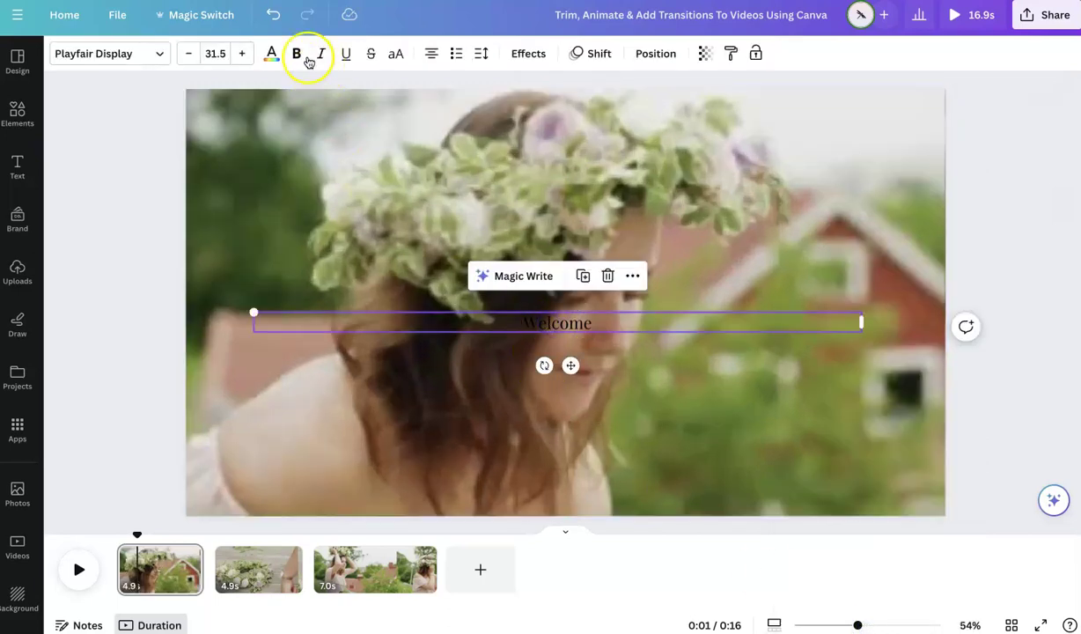
left_click(279, 53)
left_click(195, 143)
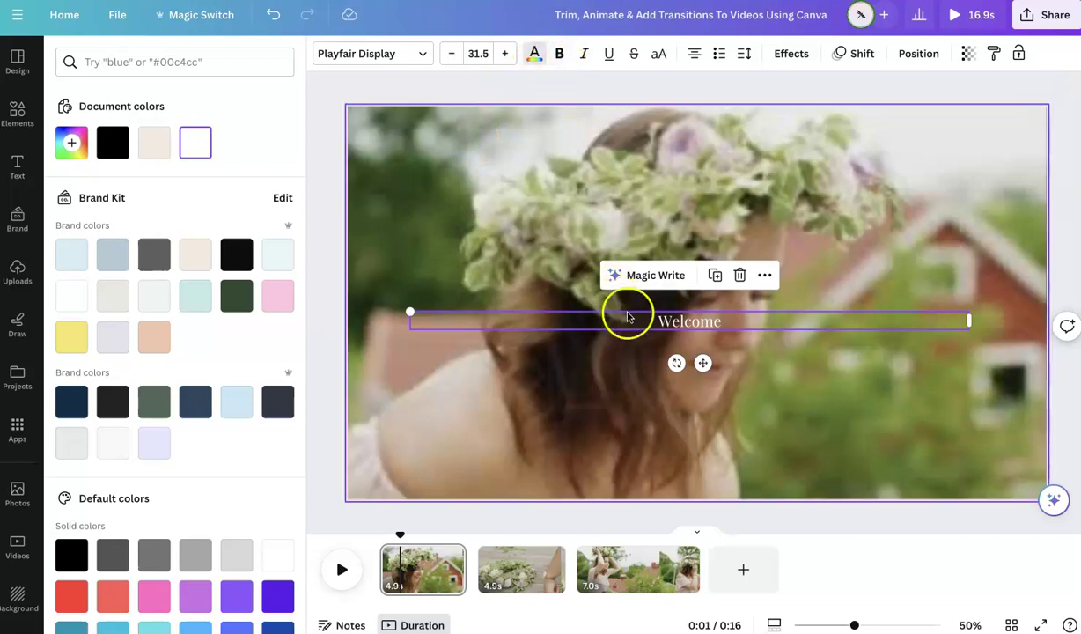
Narrow the "Welcome" text box and enlarge its text to size 59, centered over the video
double_click(687, 323)
left_click_drag(974, 319, 841, 350)
left_click(625, 322)
left_click(625, 326)
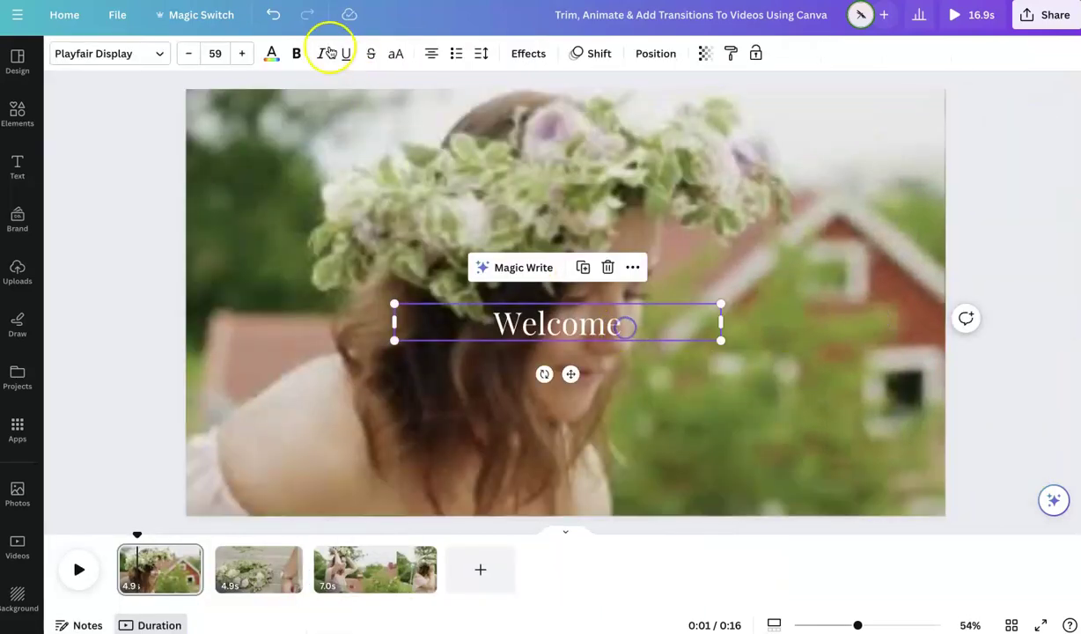
Try the Wipe text animation on the "Welcome" heading and close the animation options
left_click(589, 53)
left_click(177, 314)
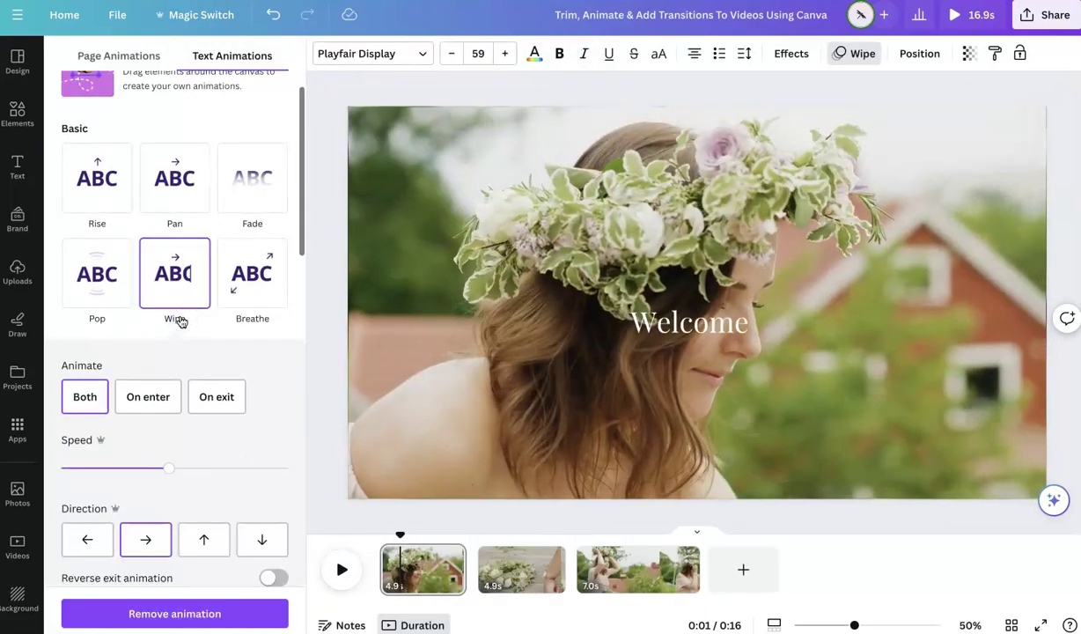
left_click(335, 382)
left_click(92, 364)
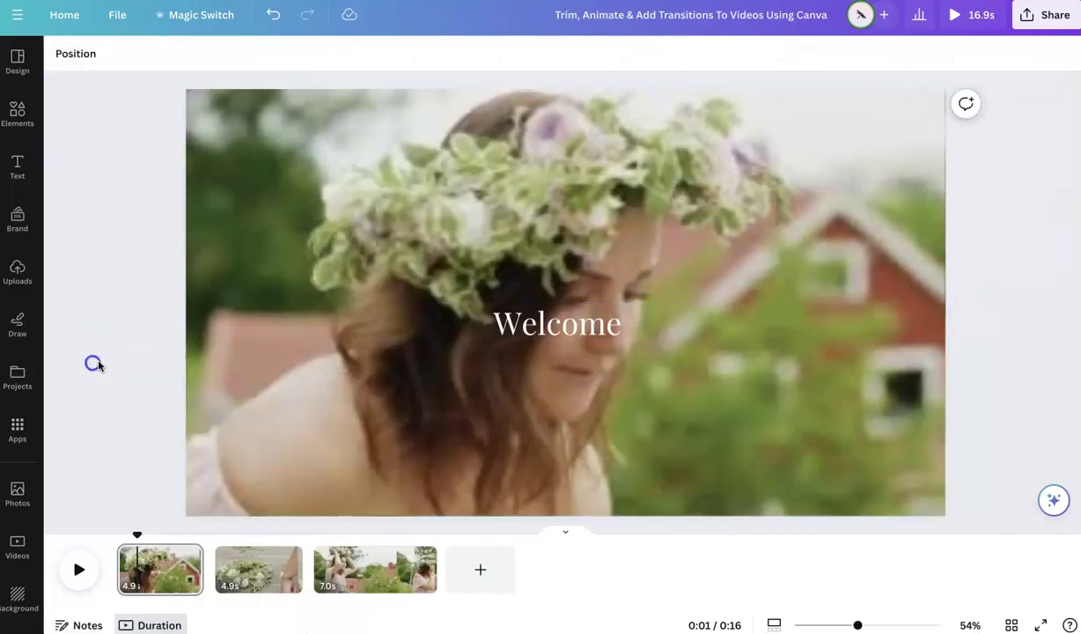
Try the Drift, Tectonic and Baseline text animations on the "Welcome" heading
left_click(520, 322)
left_click(601, 54)
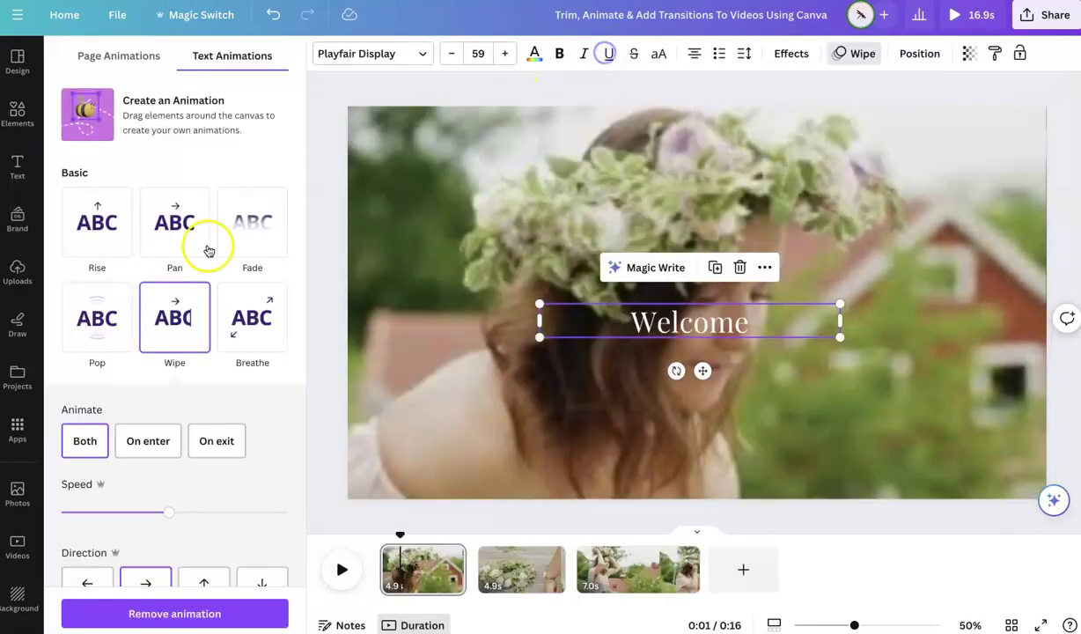
scroll(173, 280, "down", 5)
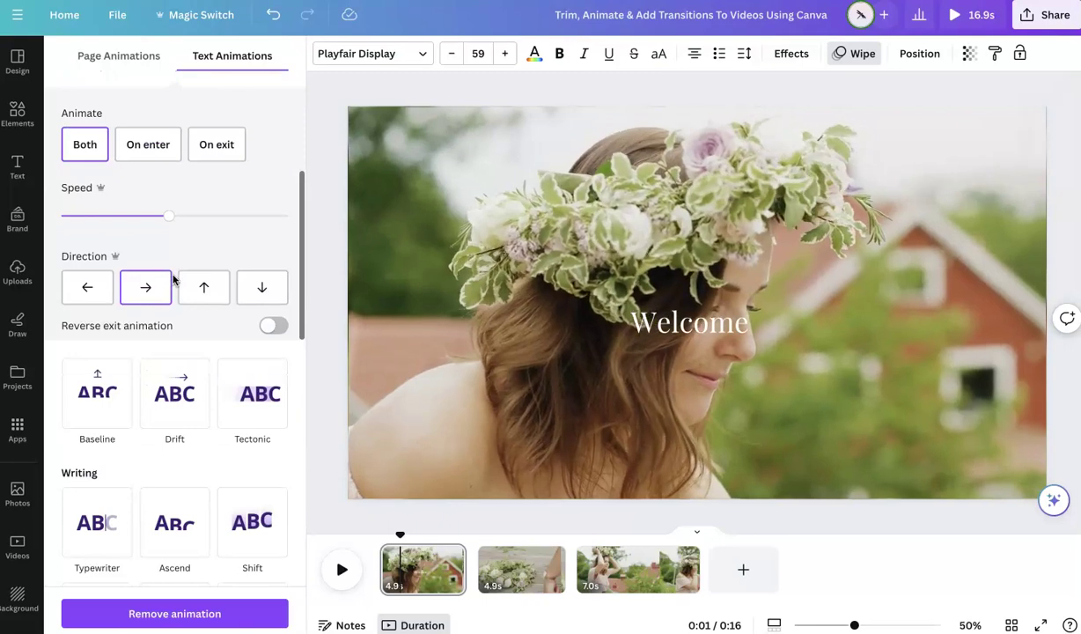
left_click(173, 316)
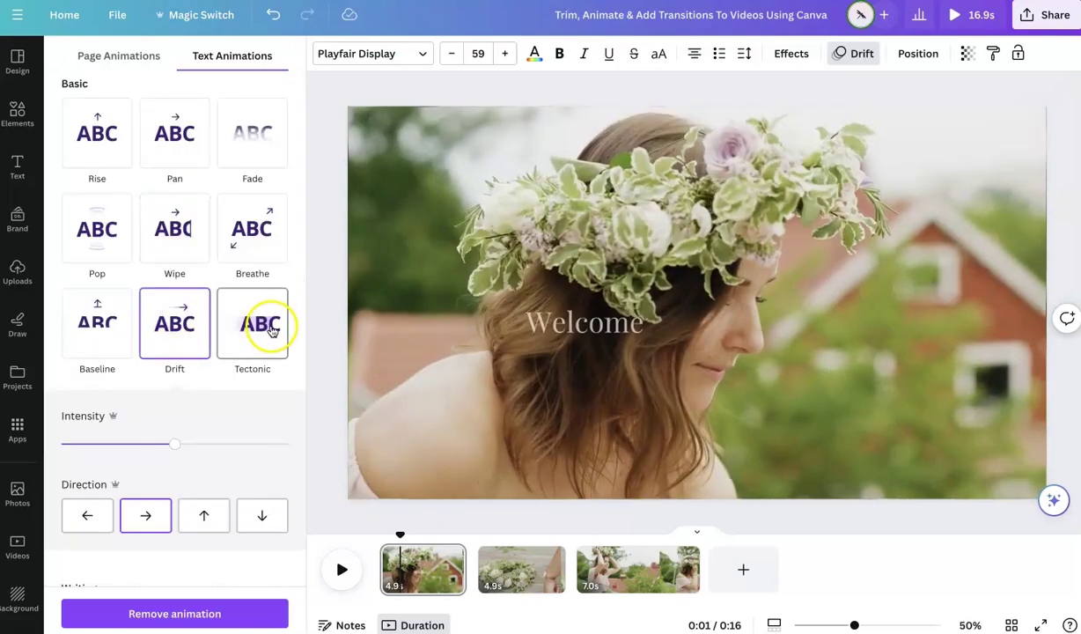
left_click(275, 332)
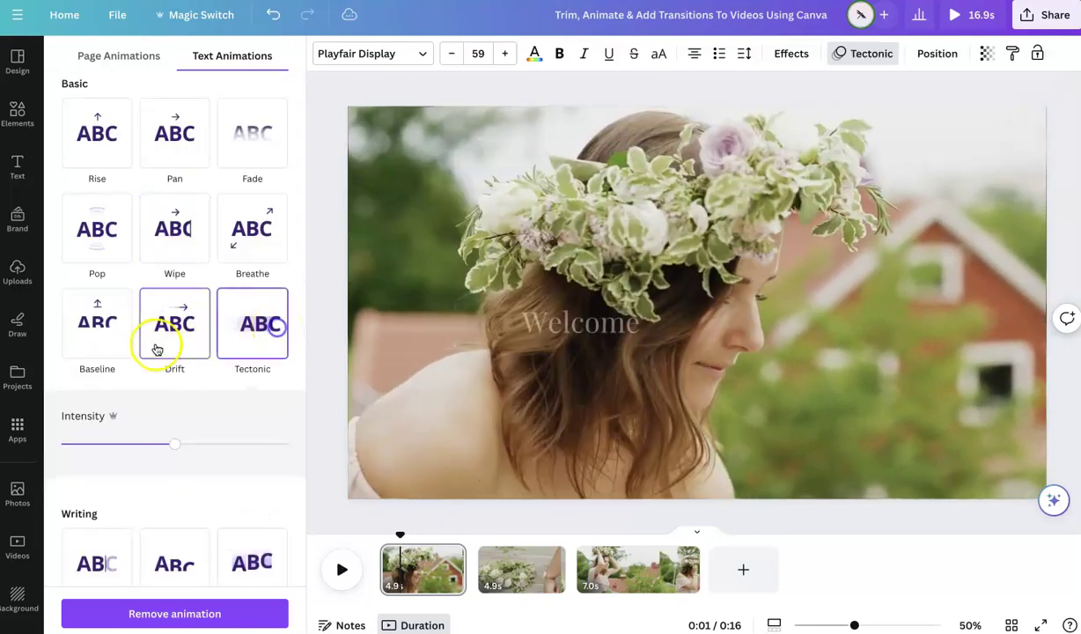
left_click(105, 337)
scroll(167, 299, "down", 5)
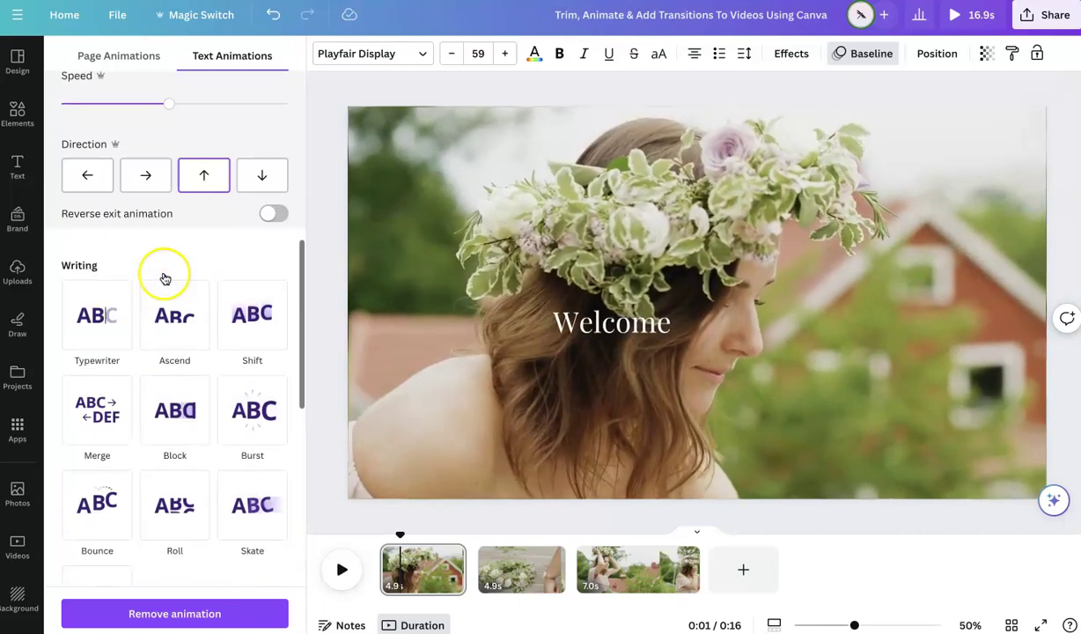
Preview the Ascend writing animation on the "Welcome" heading, apply Typewriter instead and close the animation options
left_click(175, 323)
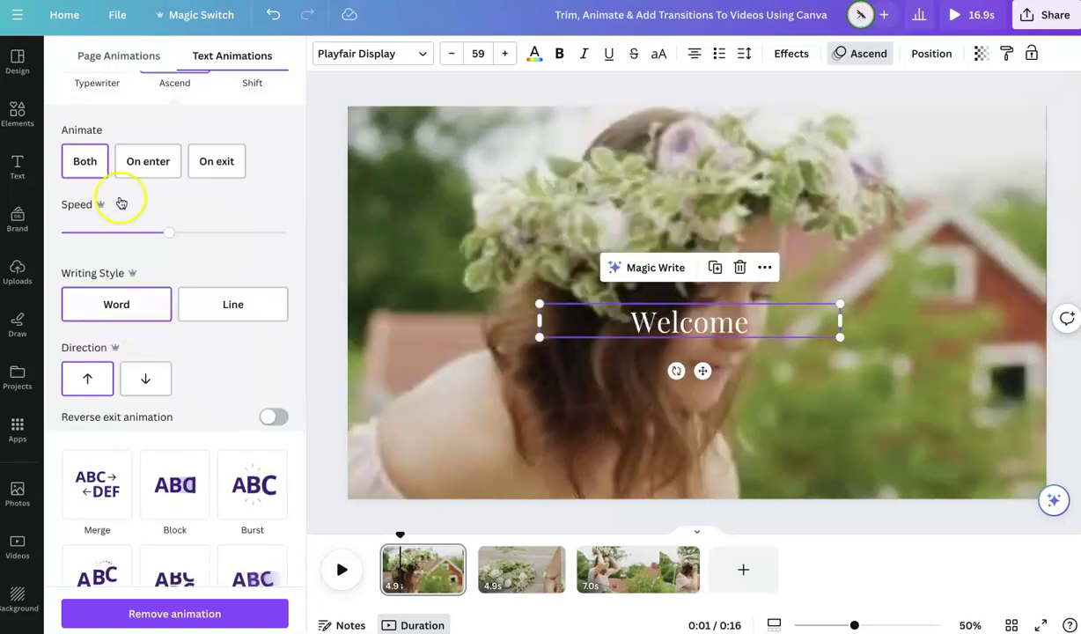
scroll(162, 405, "up", 3)
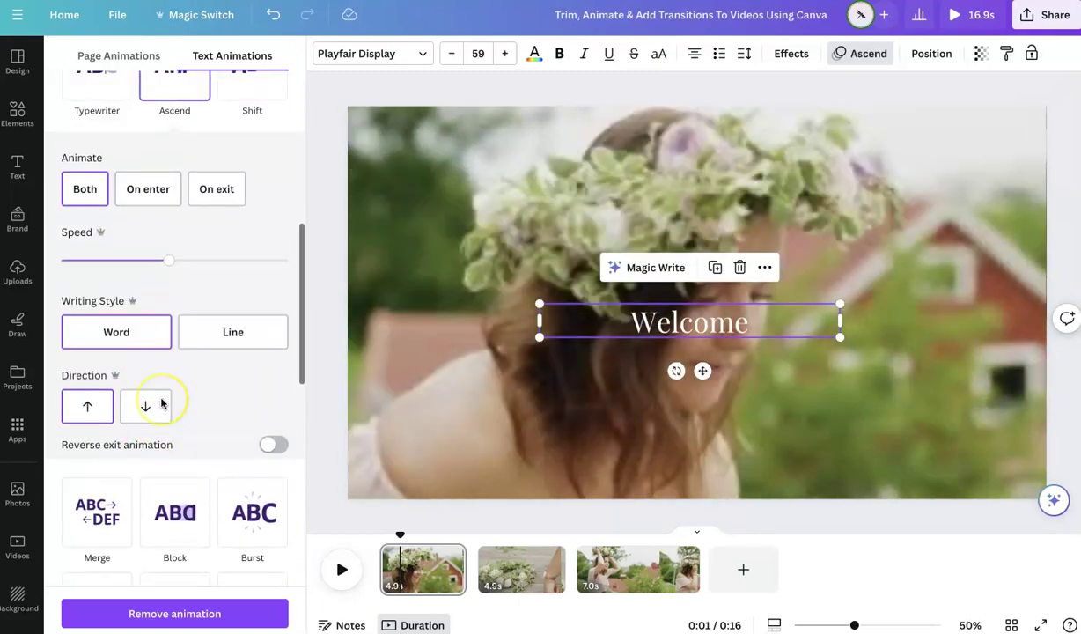
left_click(92, 290)
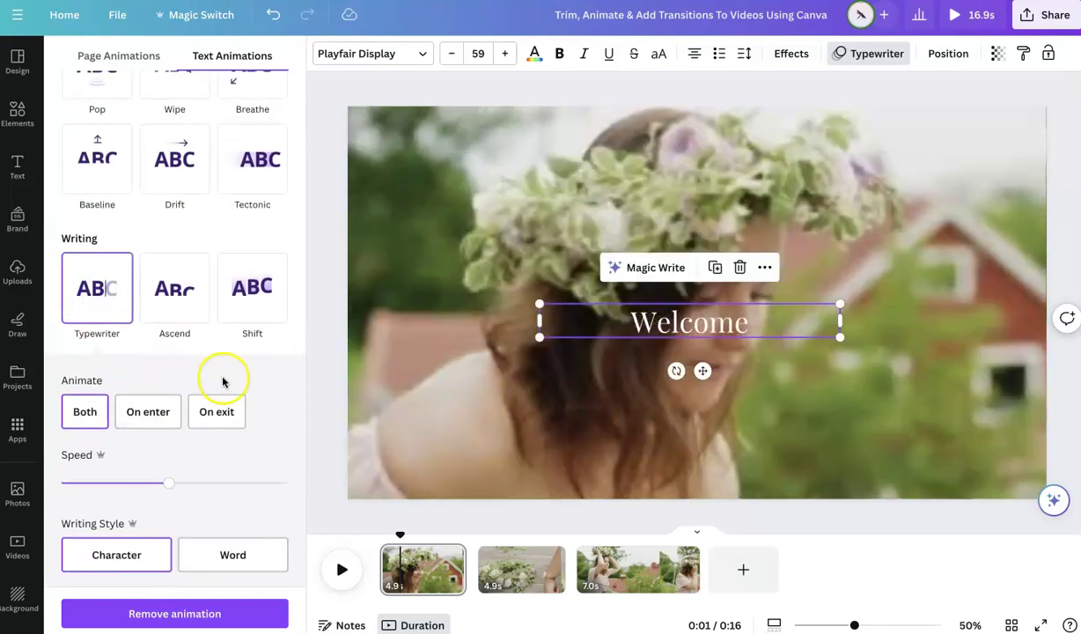
left_click(314, 346)
left_click(159, 326)
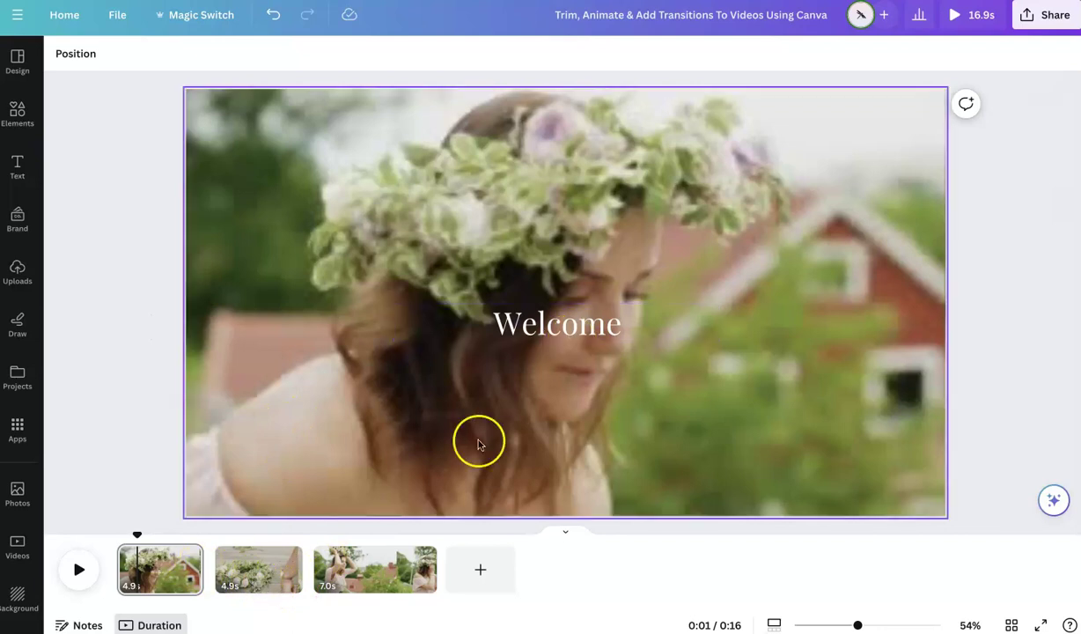
Apply the Sleek page animation to the second page's flower-arranging video
left_click(264, 570)
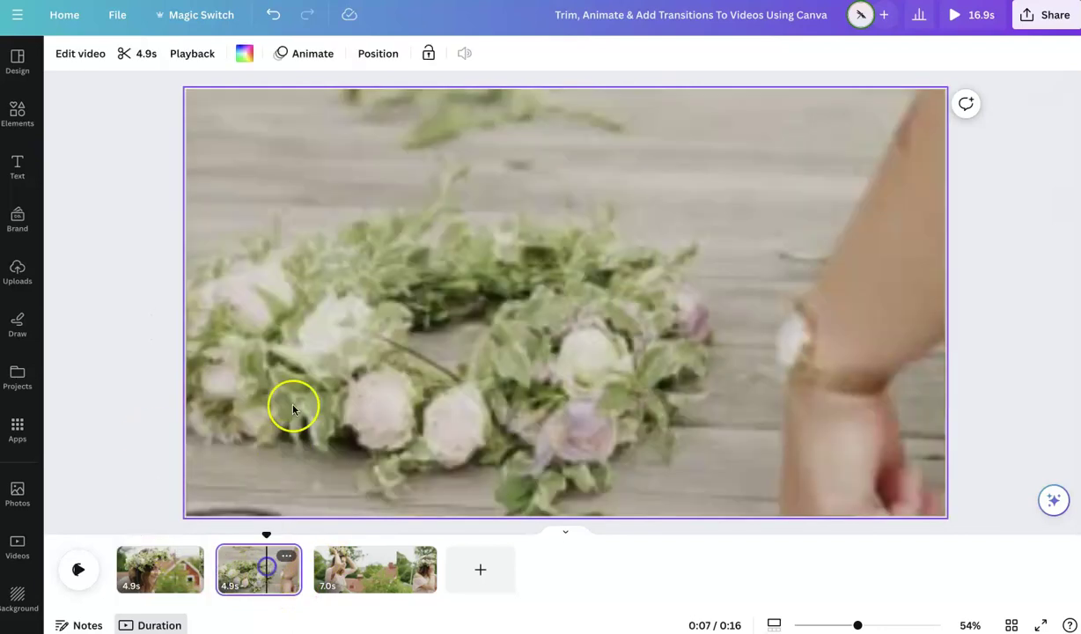
left_click(300, 55)
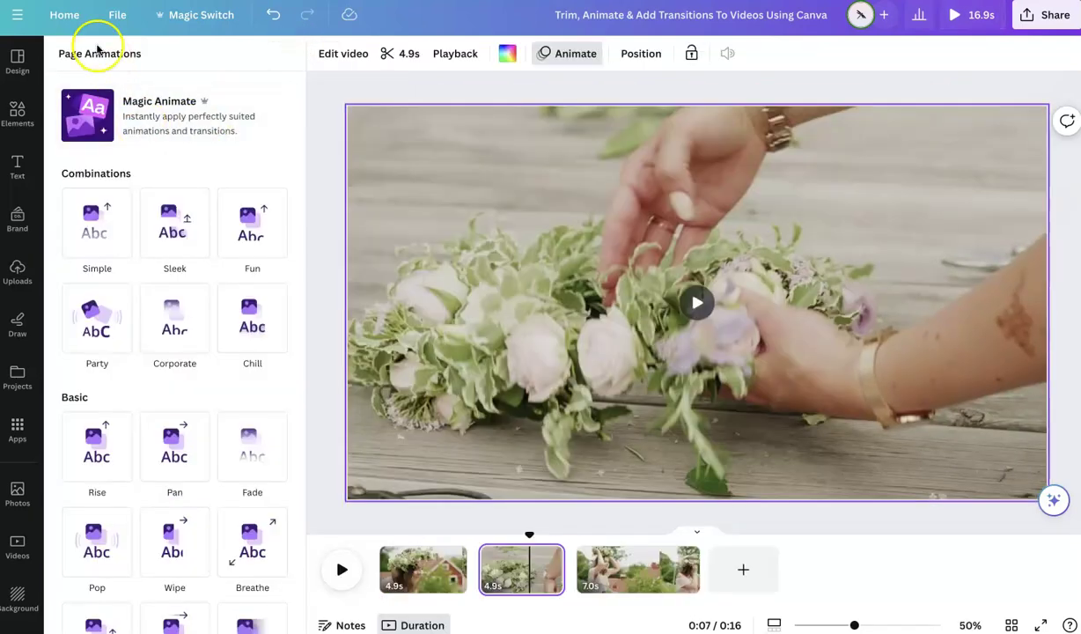
left_click(176, 221)
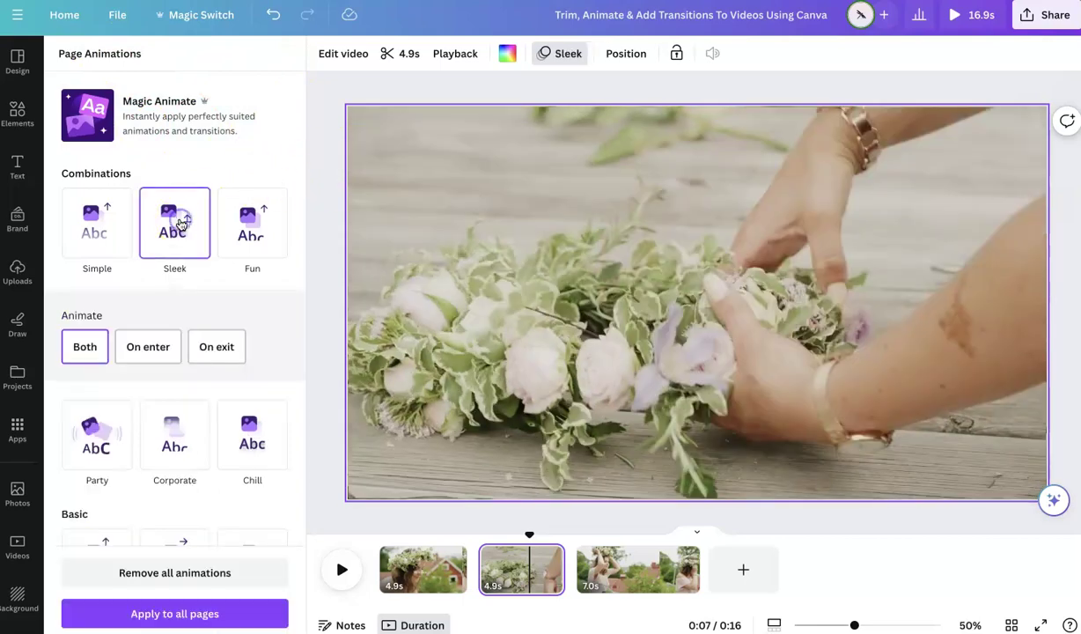
Try the Dissolve and Circle Wipe transitions between the second and third pages, ending back on Dissolve
left_click(339, 266)
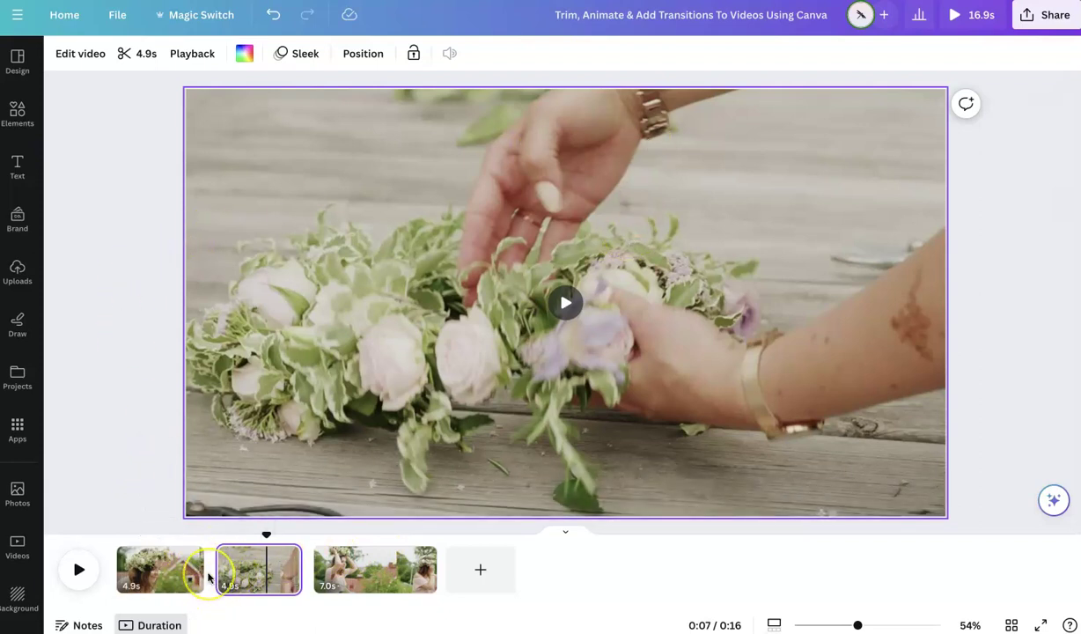
mouse_move(210, 577)
mouse_move(309, 570)
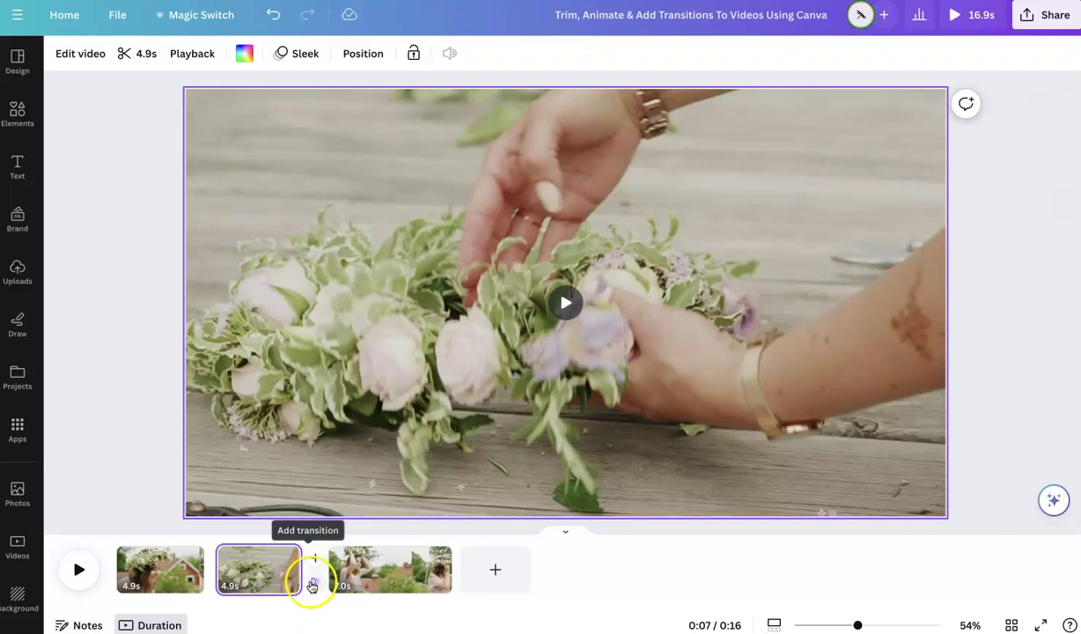
left_click(317, 587)
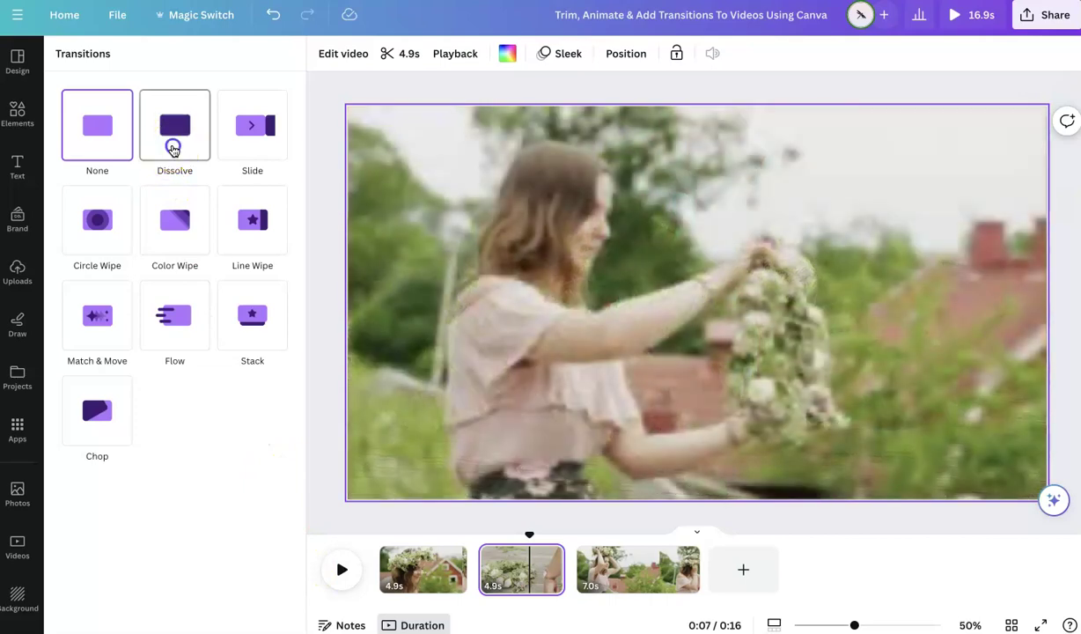
left_click(172, 148)
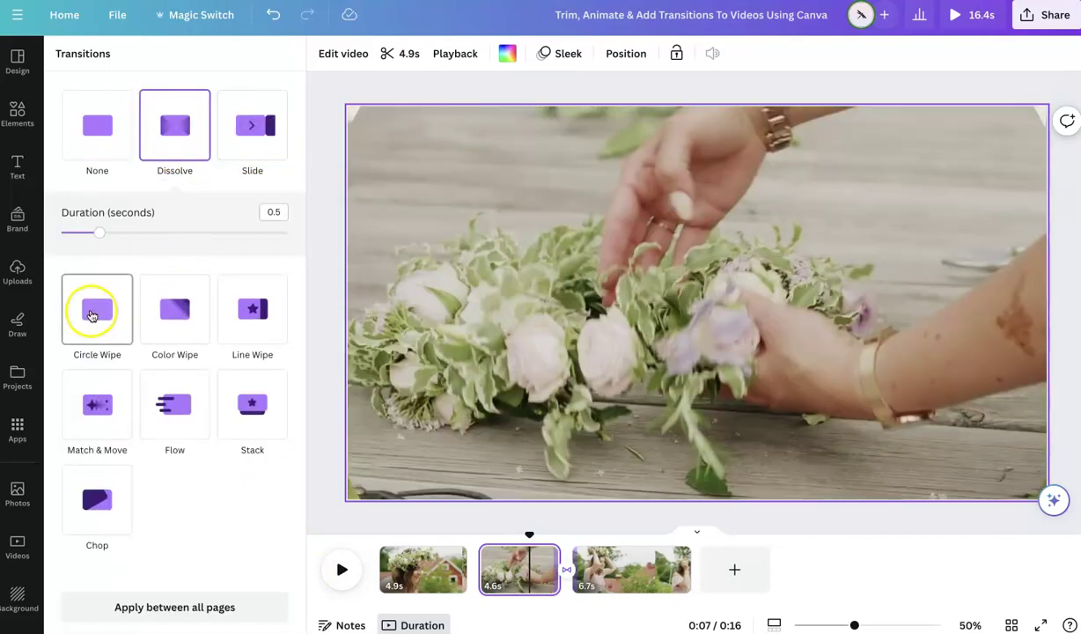
left_click(90, 310)
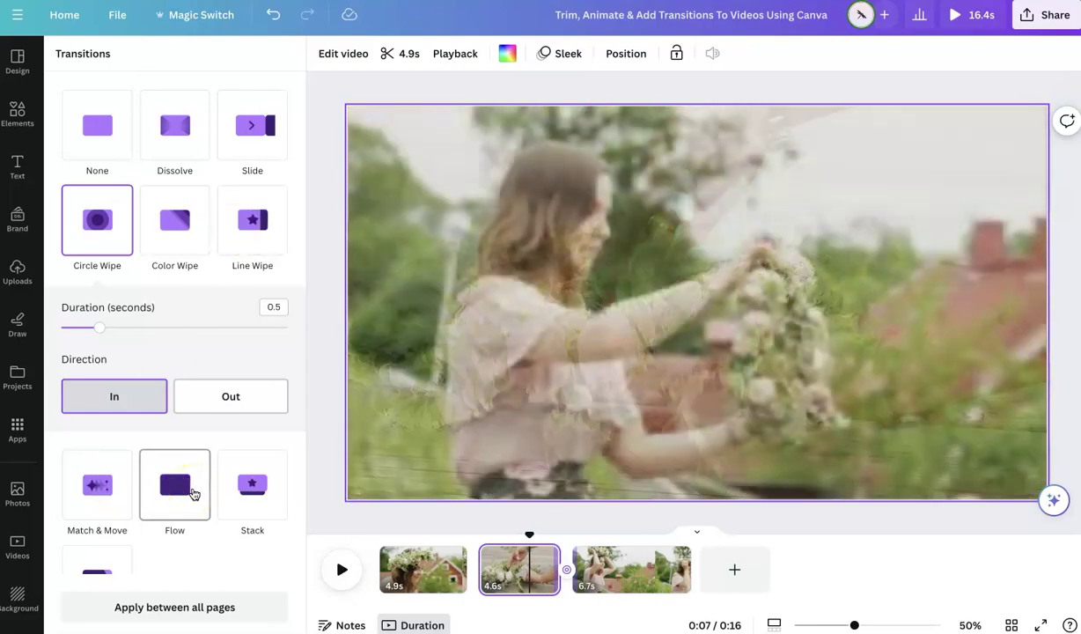
scroll(246, 496, "down", 1)
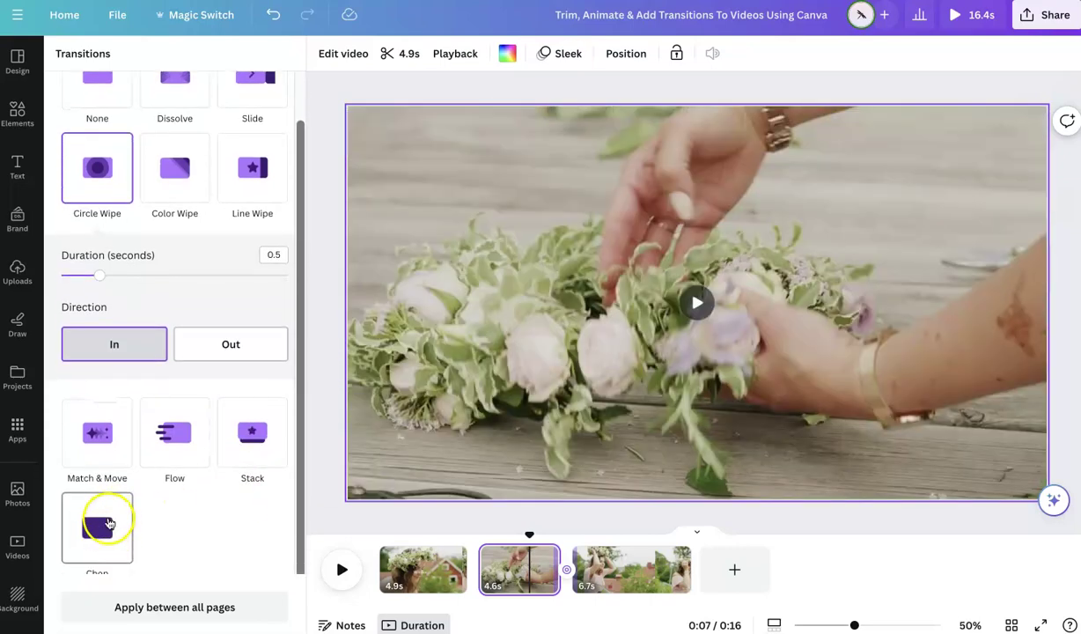
scroll(206, 229, "up", 1)
left_click(193, 158)
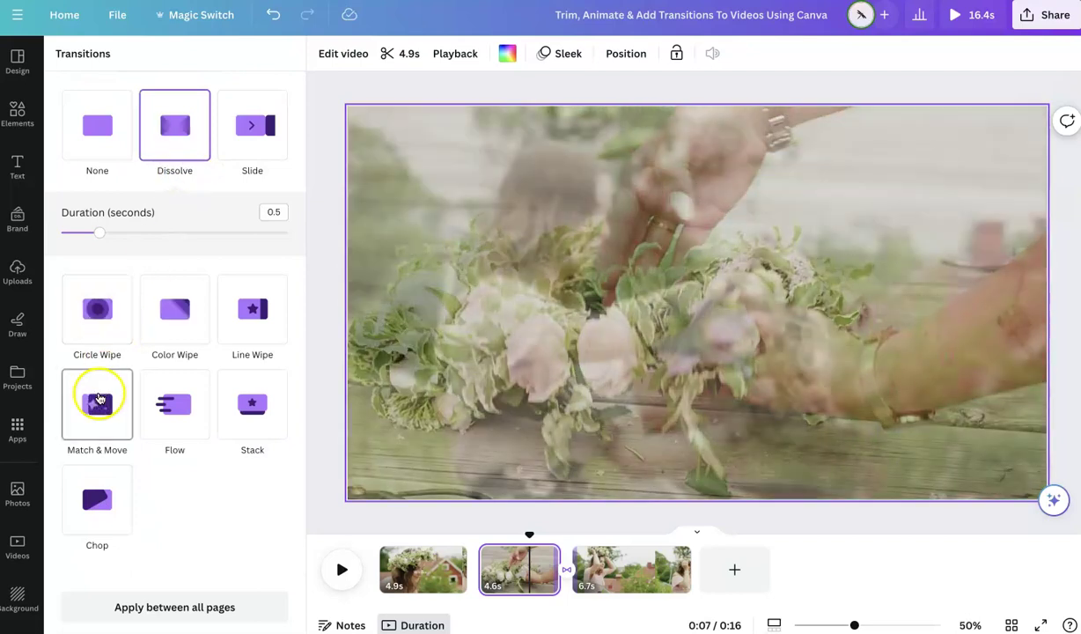
Apply the Match & Move transition between the second and third pages and between the first and second pages
left_click(95, 401)
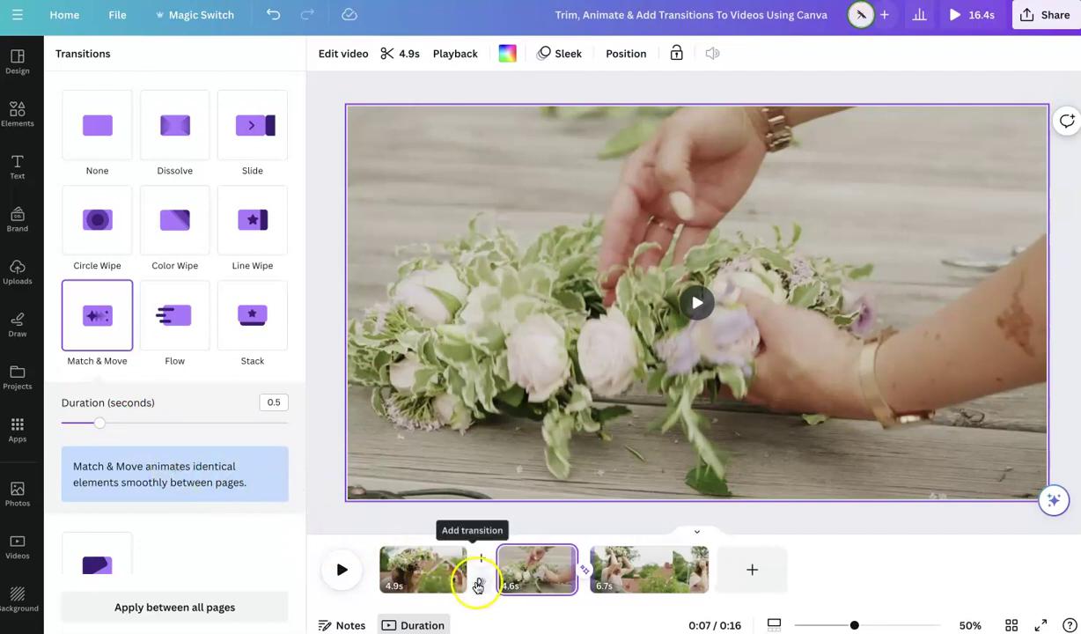
left_click(476, 581)
left_click(126, 331)
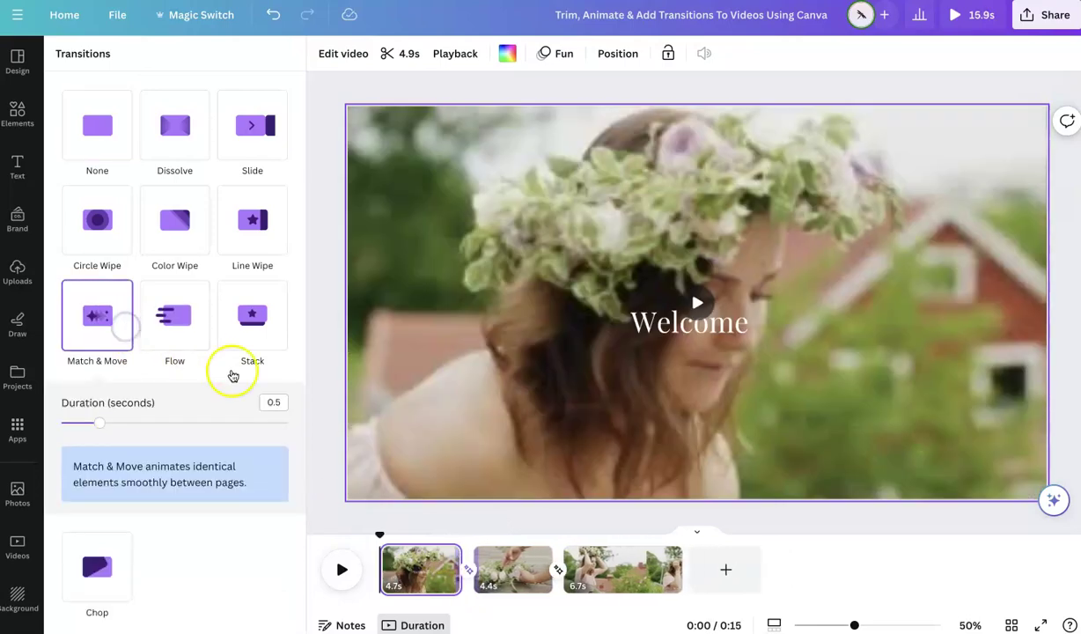
left_click(323, 427)
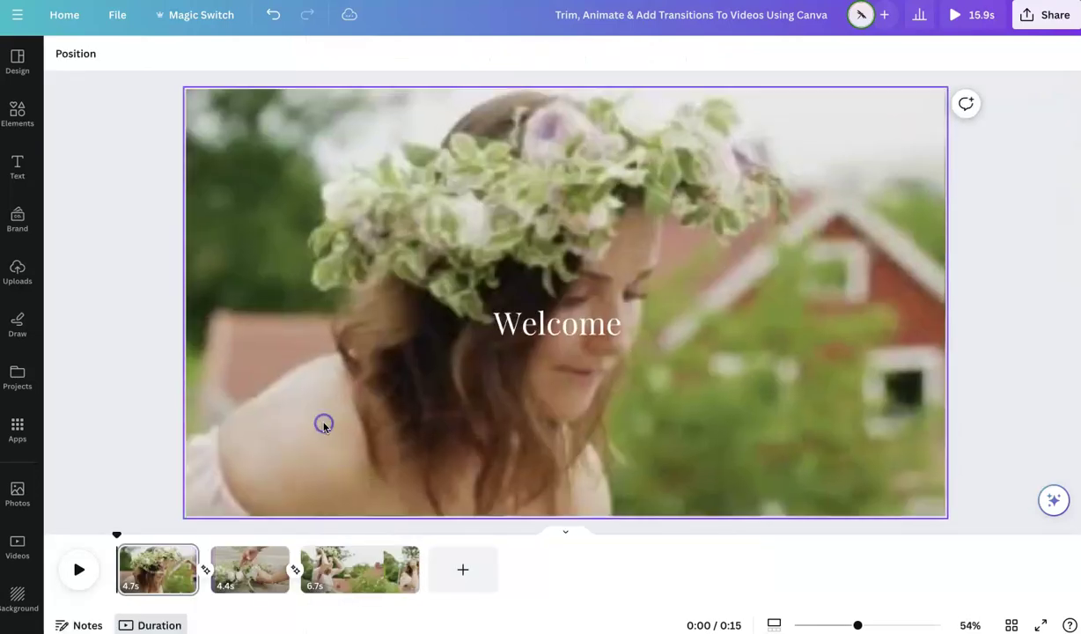
Play the full-screen preview of the whole video, and close it to return to the editor
left_click(966, 19)
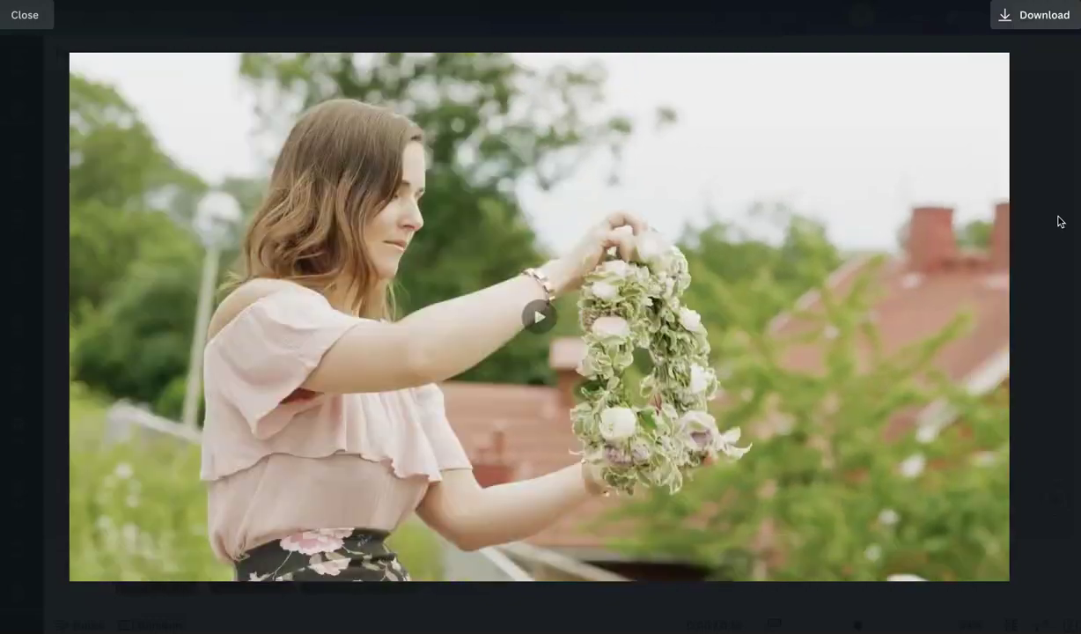
left_click(1060, 221)
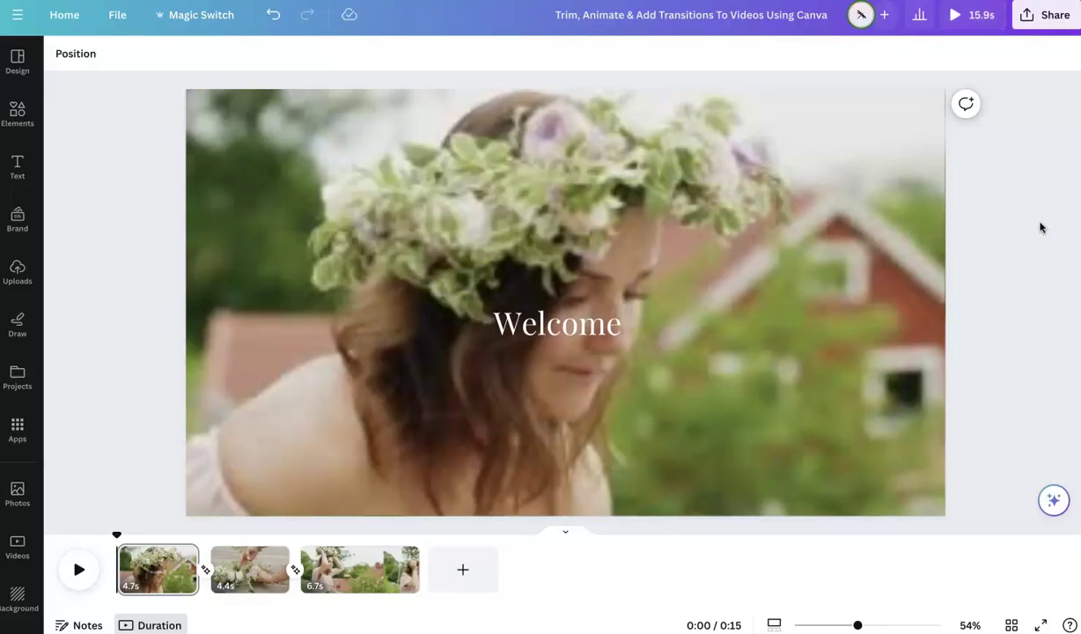